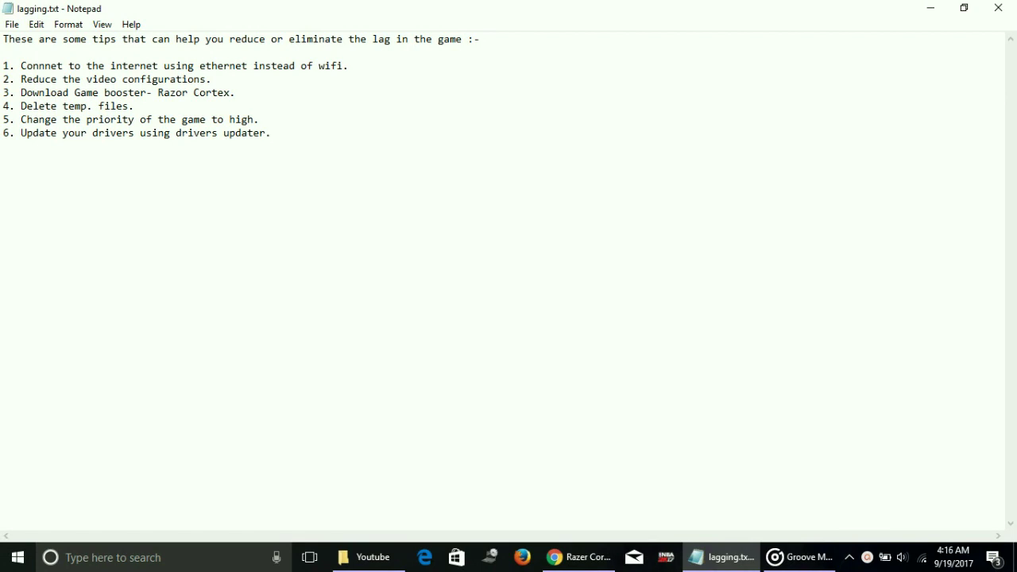
Read the first two lag-reduction tips in the notes, on using ethernet and reducing the video configurations
drag(3, 66, 348, 66)
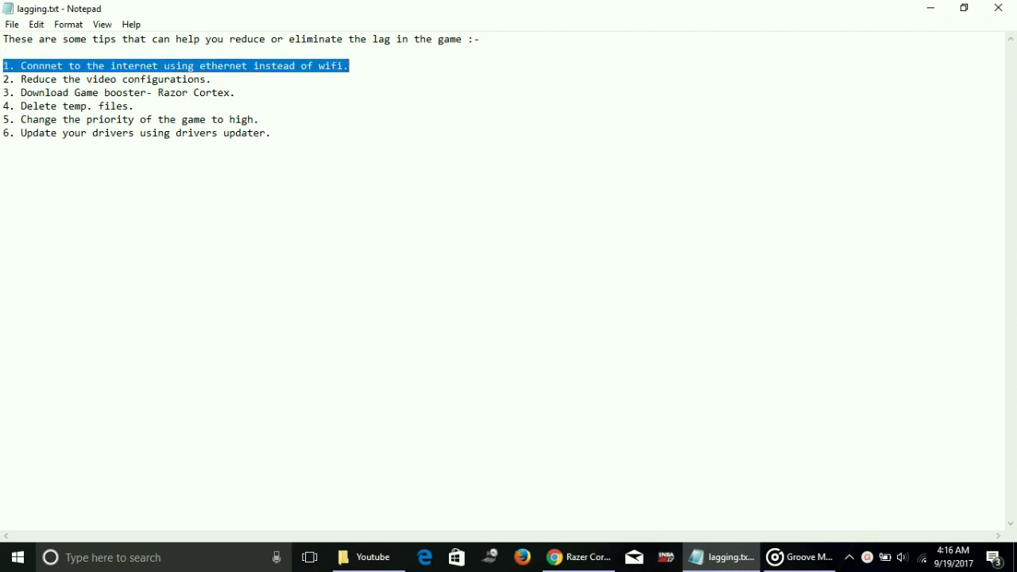
click(235, 92)
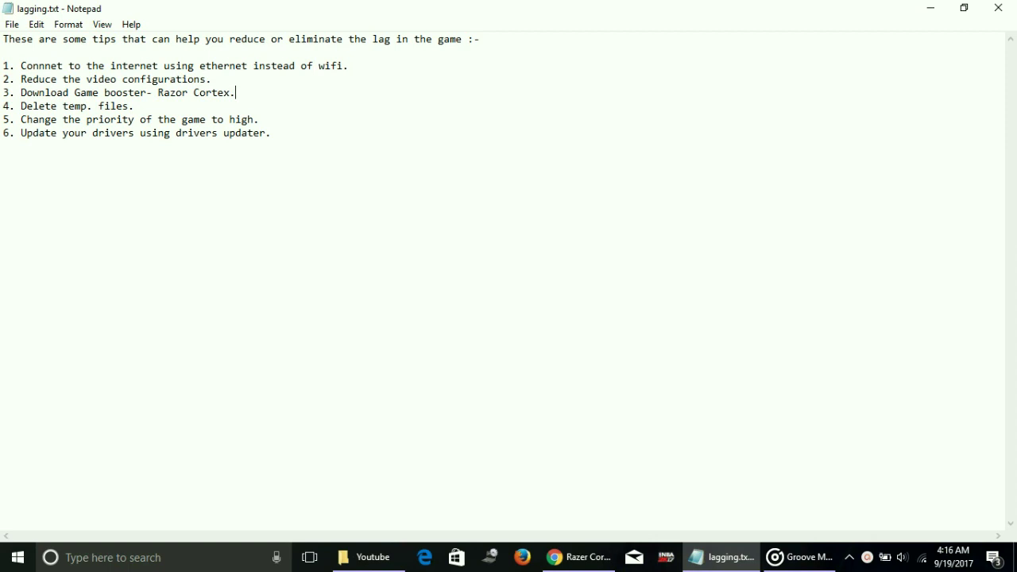
click(3, 52)
mouse_move(3, 53)
mouse_down()
mouse_move(348, 66)
mouse_move(3, 52)
mouse_up()
drag(319, 66, 348, 66)
click(348, 66)
drag(3, 79, 212, 78)
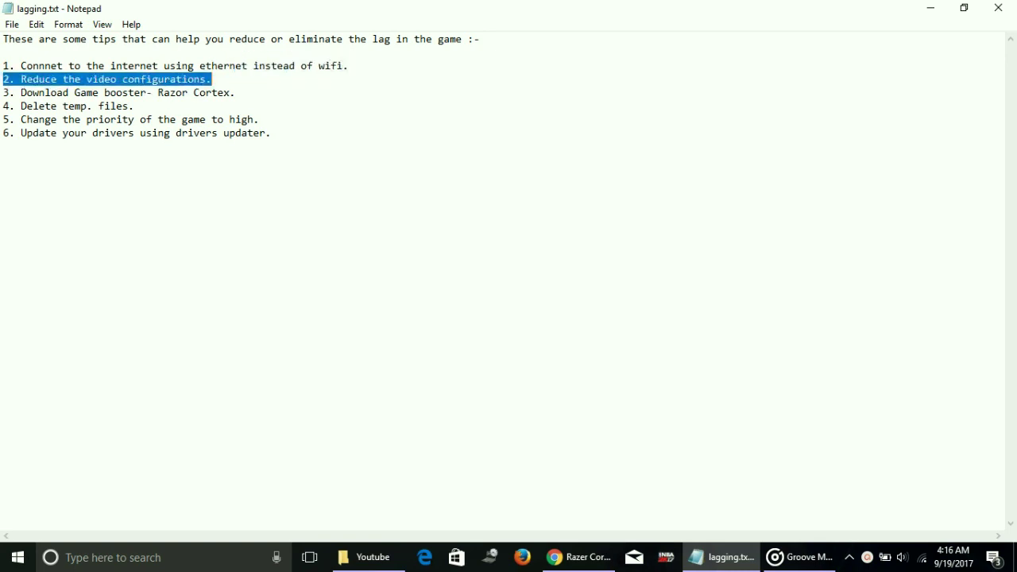
click(206, 133)
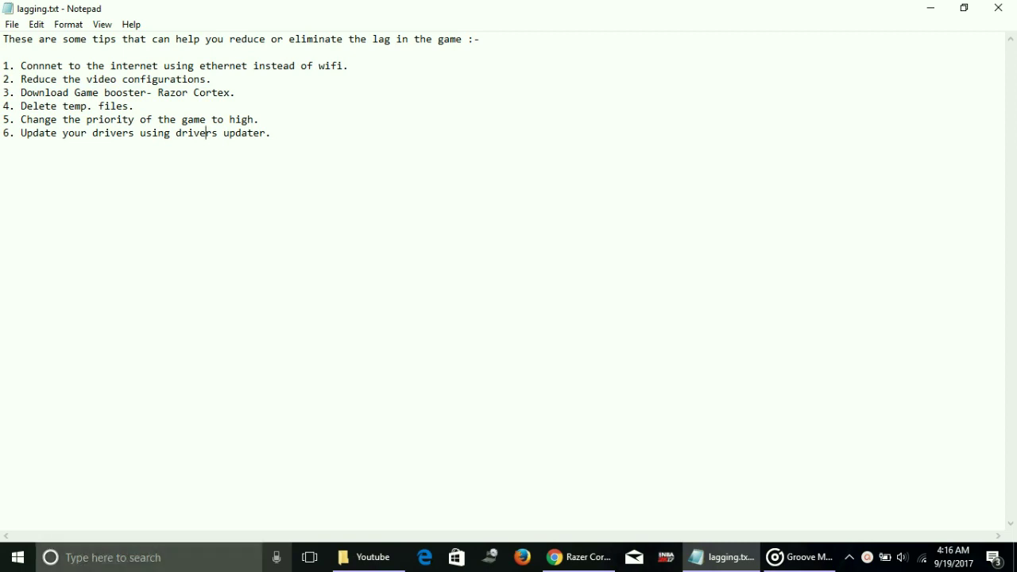
Open the %appdata% folder through the Run dialog and maximize its window
click(67, 557)
text(r)
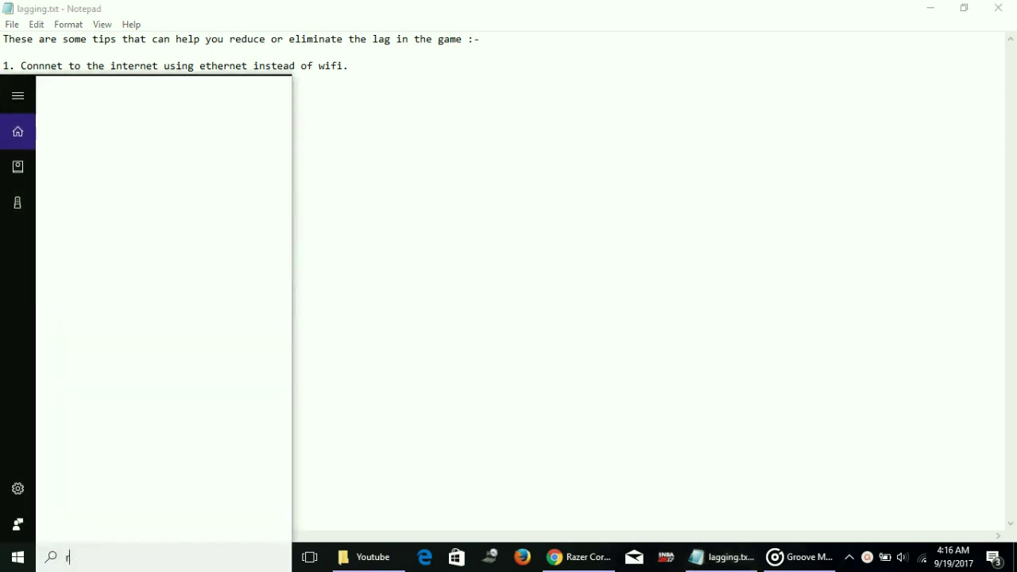
text(un)
key(Return)
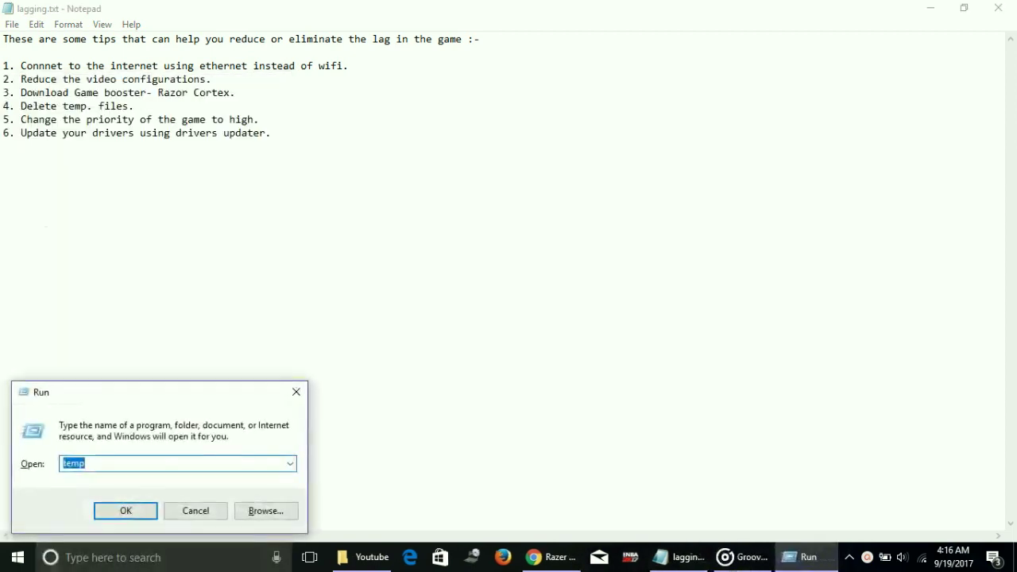
text(%a)
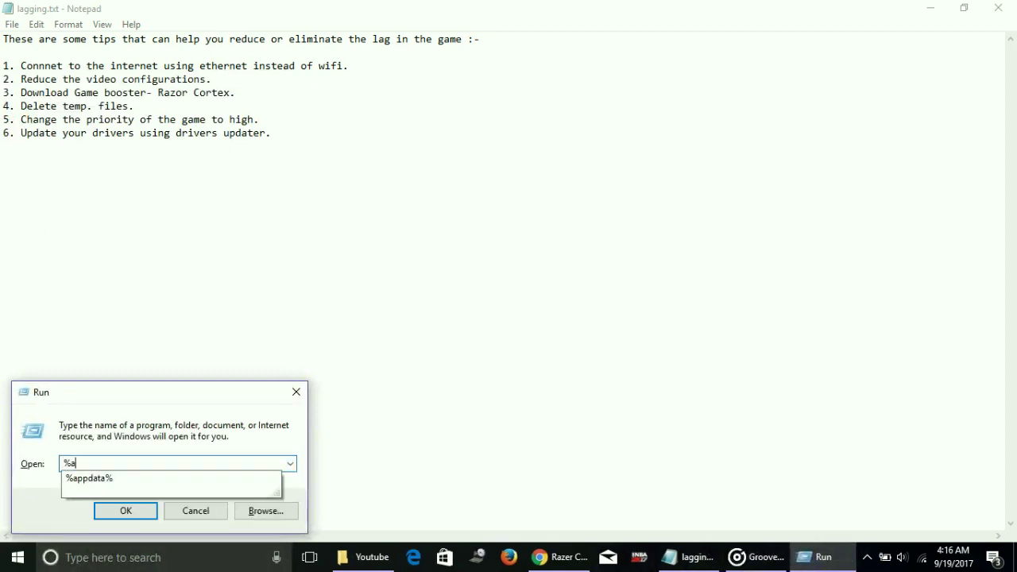
text(ppdar)
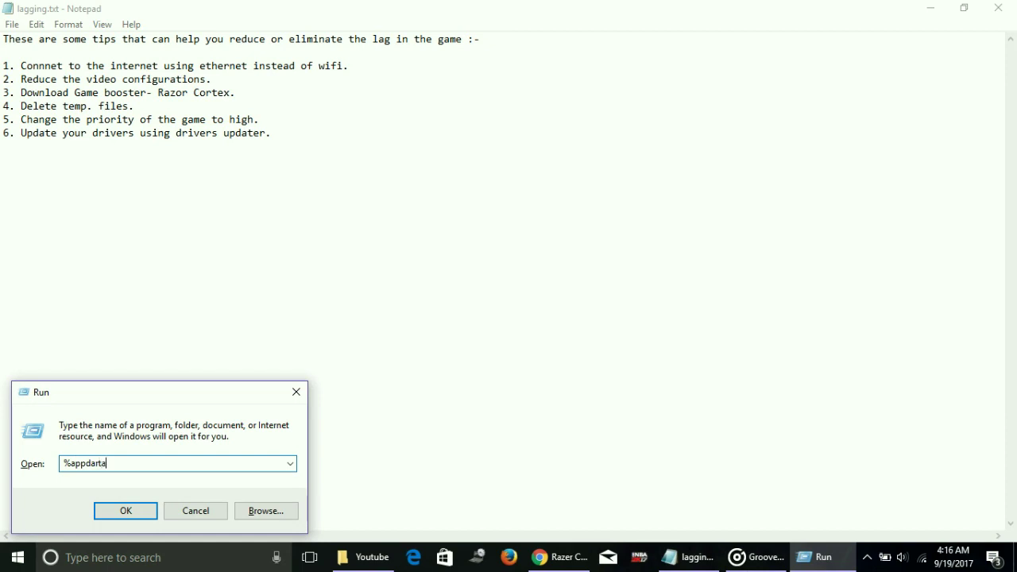
key(BackSpace)
key(Down)
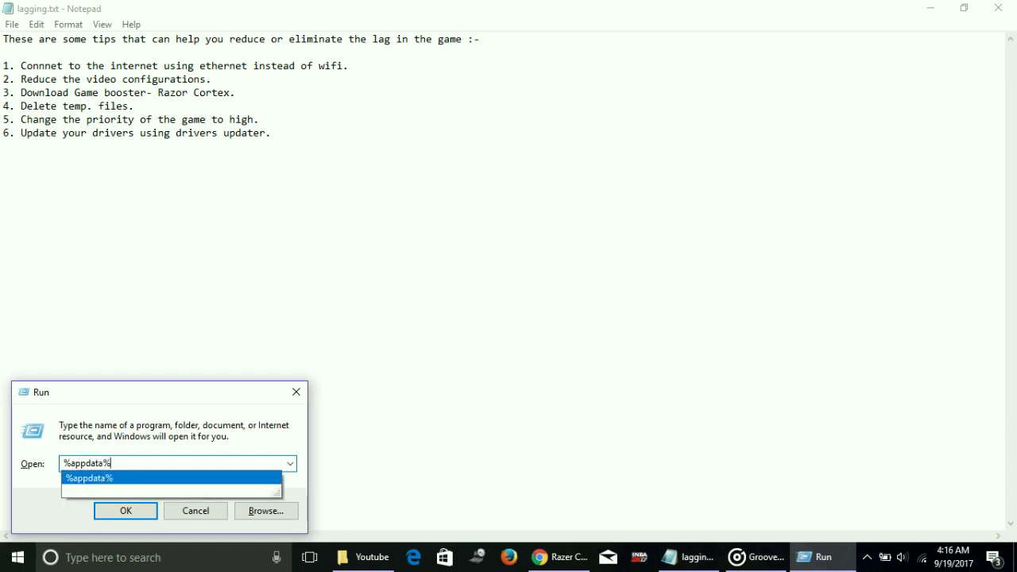
key(Return)
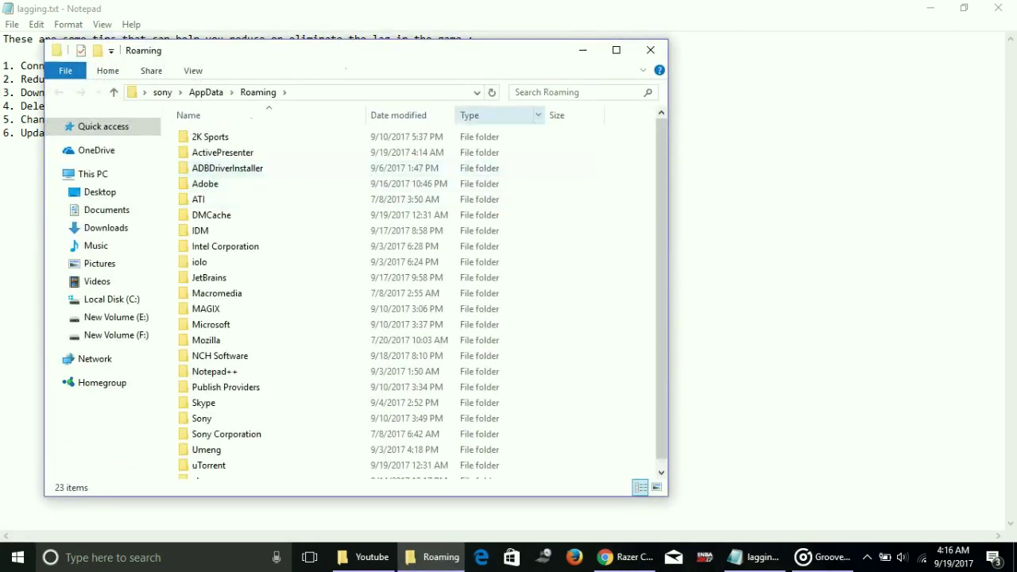
click(616, 50)
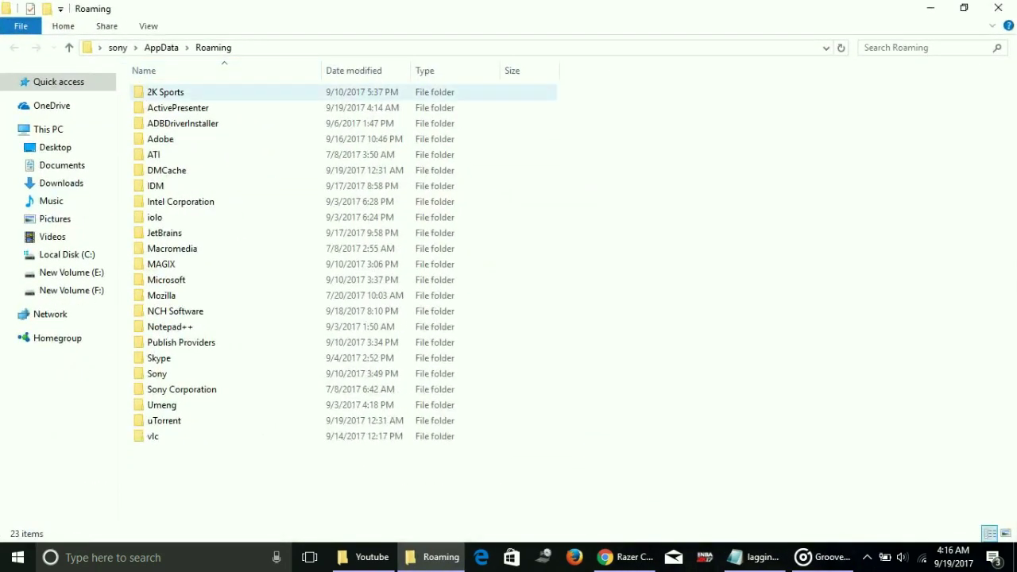
Open VideoSettings.cfg from the NBA 2K17 folder inside 2K Sports and maximize the file's window
double_click(165, 91)
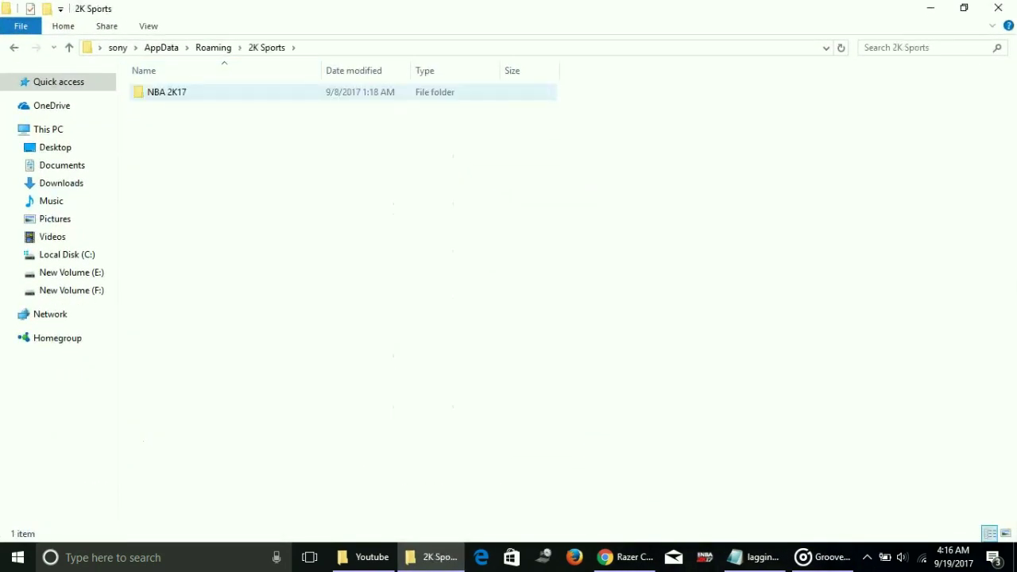
double_click(165, 92)
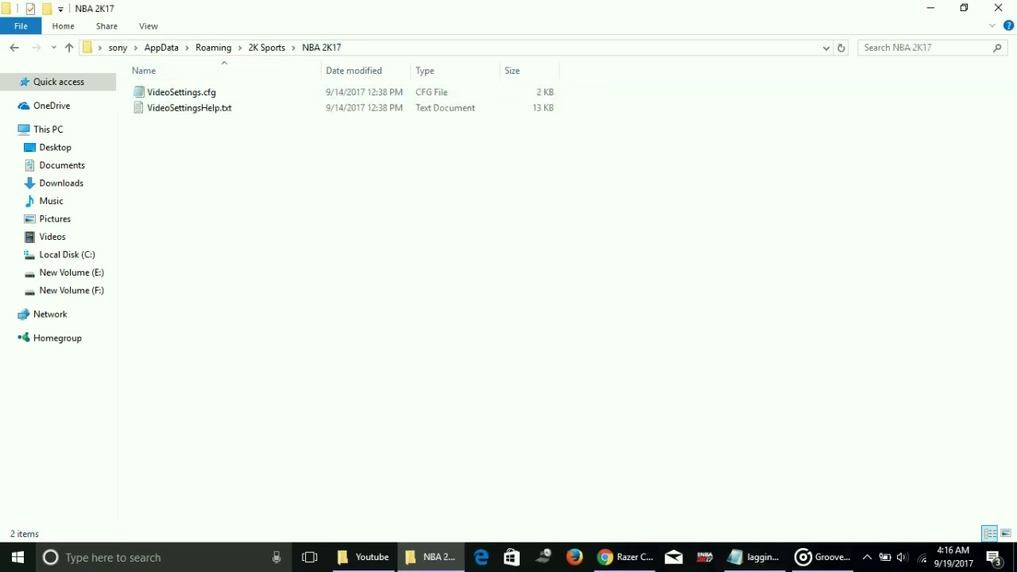
double_click(181, 92)
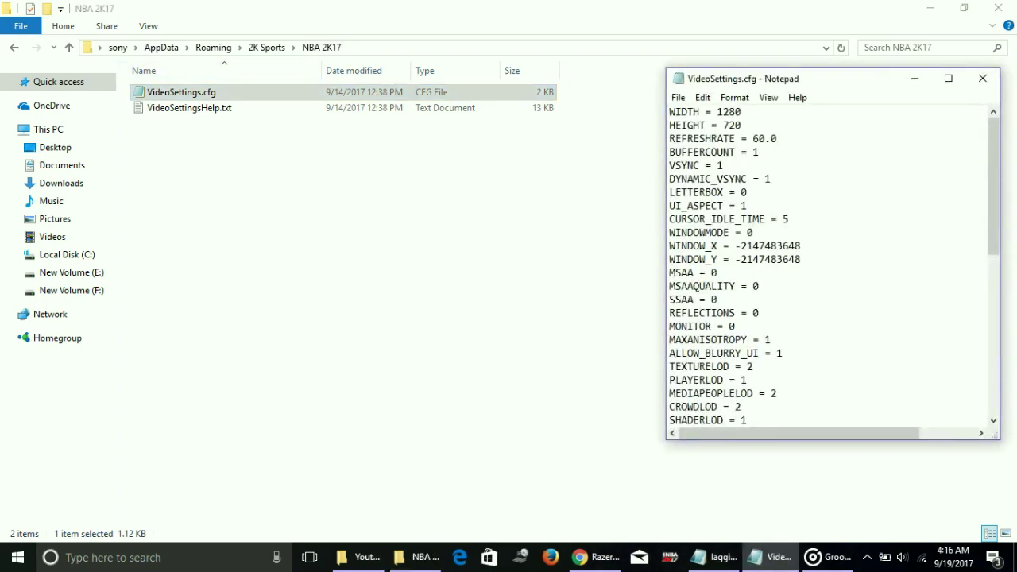
double_click(794, 79)
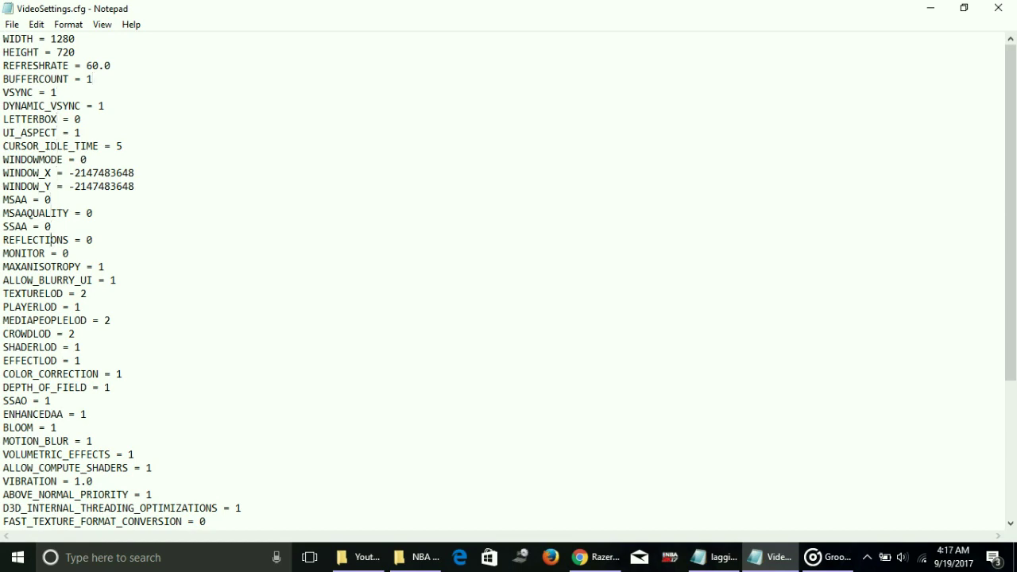
Examine the video settings file, especially the MSAAQUALITY, SSAA, REFLECTIONS and MONITOR values
click(64, 253)
scroll(502, 278, down, 5)
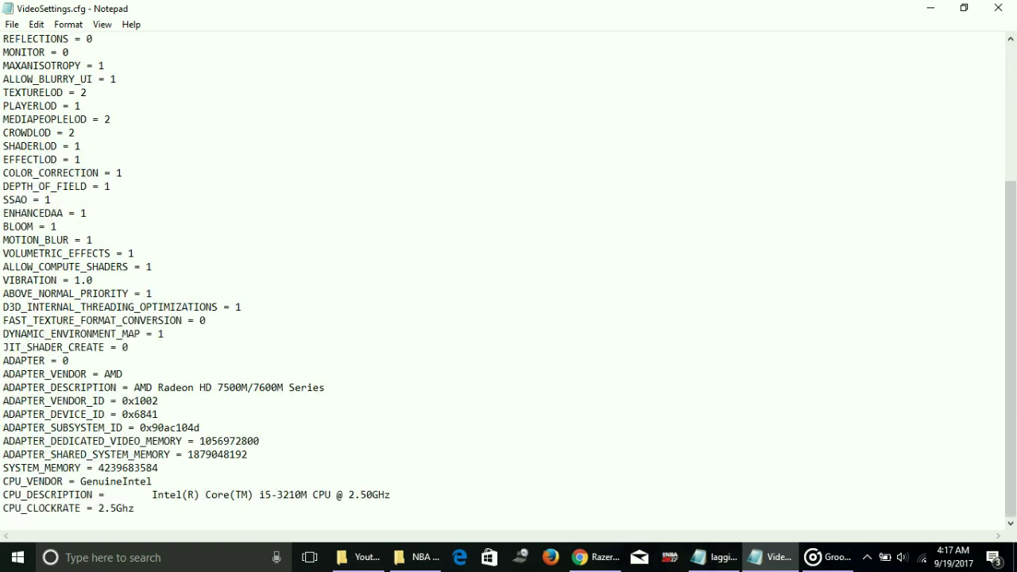
scroll(502, 278, up, 5)
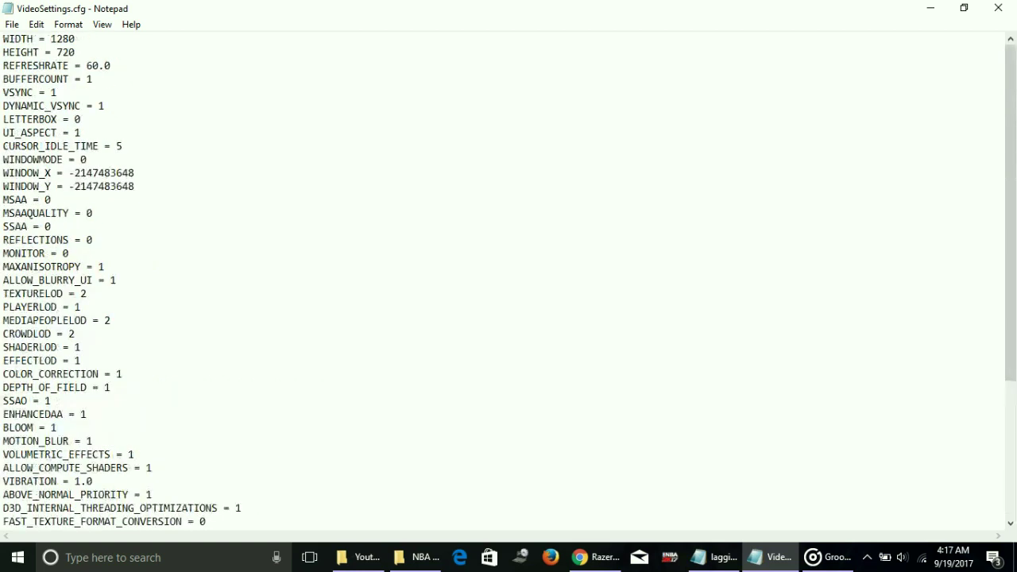
click(92, 213)
click(51, 226)
key(shift+Left)
drag(92, 239, 80, 239)
key(Down)
key(End)
key(shift+Left)
key(shift+Left)
Examine the LETTERBOX and WINDOWMODE values and the remaining entries of the video settings file
key(Up)
key(Up)
key(Up)
key(Up)
key(Up)
key(Up)
key(Up)
key(Up)
key(Up)
key(Up)
key(End)
key(shift+Left)
key(shift+Left)
key(Down)
key(Down)
key(Down)
key(End)
key(shift+Left)
key(Down)
scroll(502, 281, down, 5)
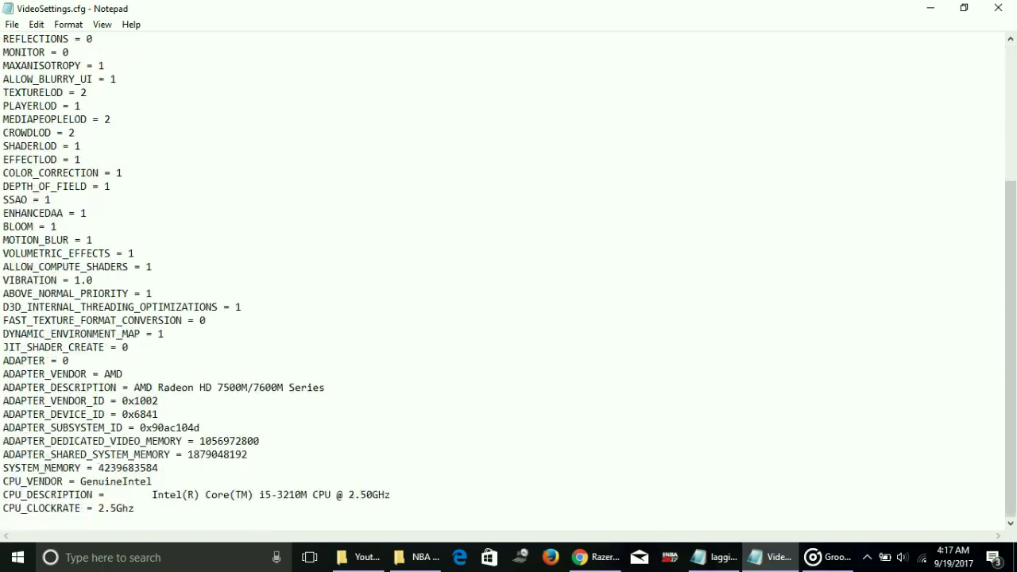
scroll(508, 278, up, 5)
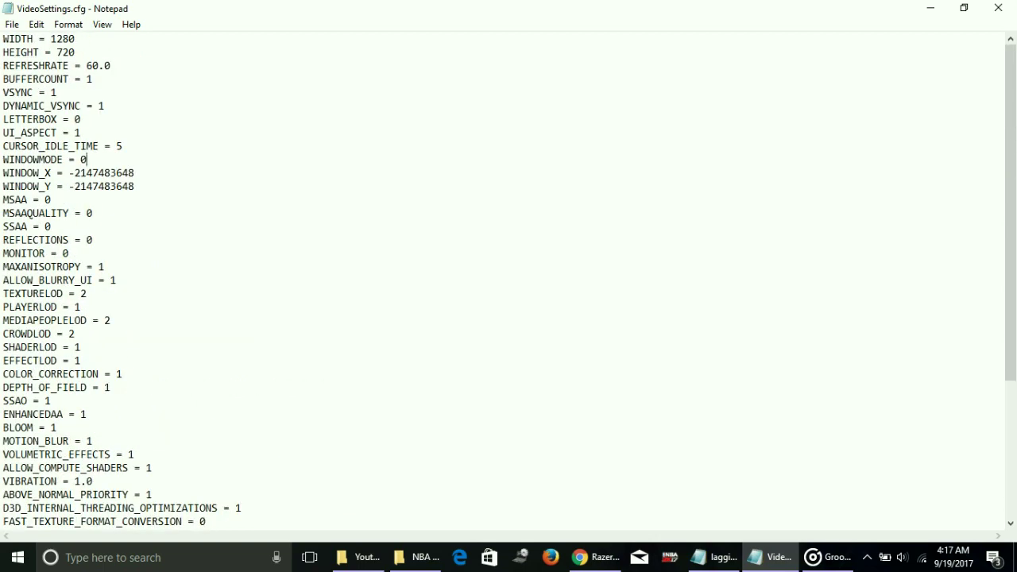
scroll(508, 278, down, 3)
scroll(508, 278, up, 3)
Save VideoSettings.cfg and close the file
click(12, 24)
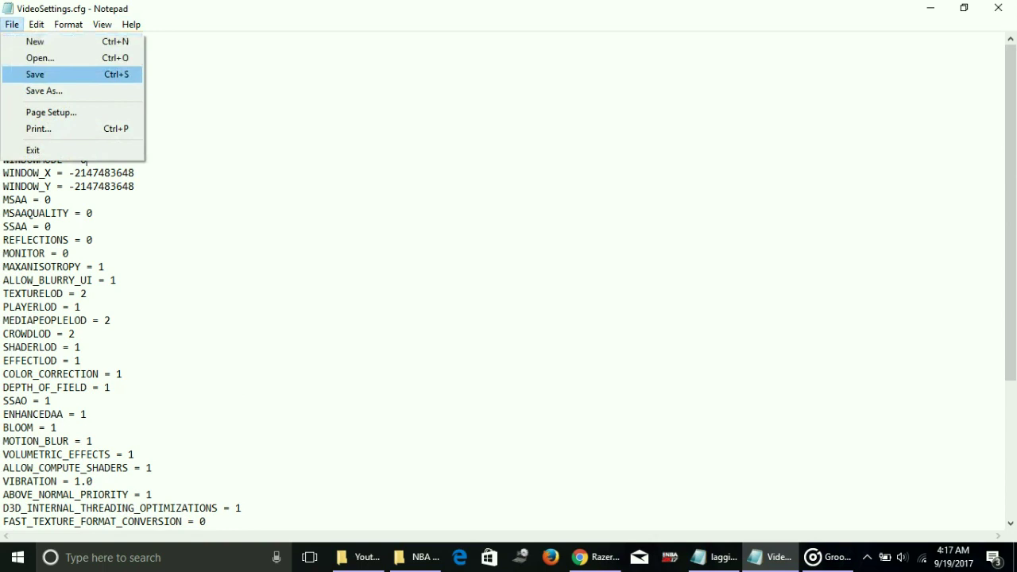
key(Return)
key(alt+F4)
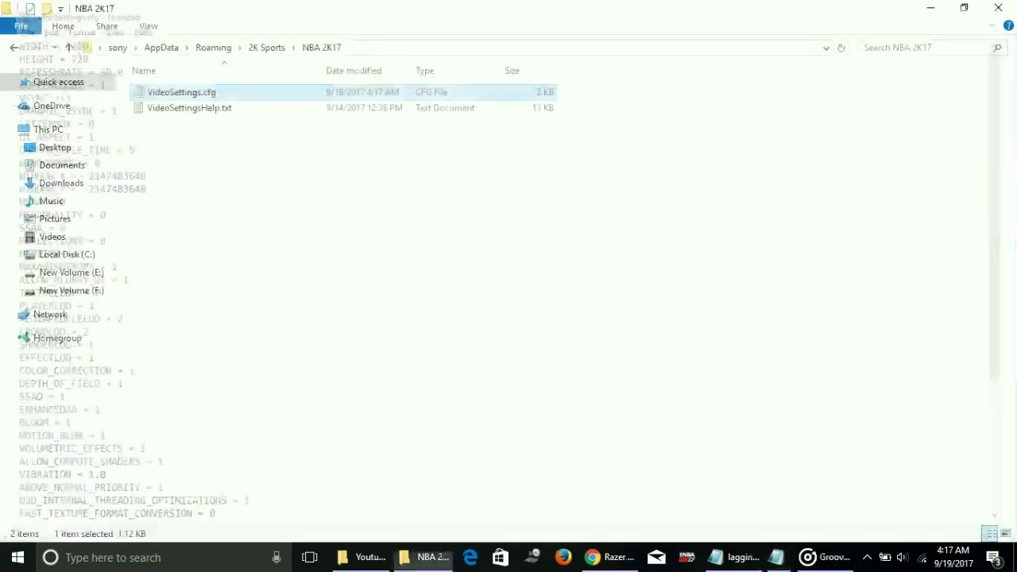
Minimize the NBA 2K17 folder and read the third tip in lagging.txt, on downloading the game booster
click(239, 159)
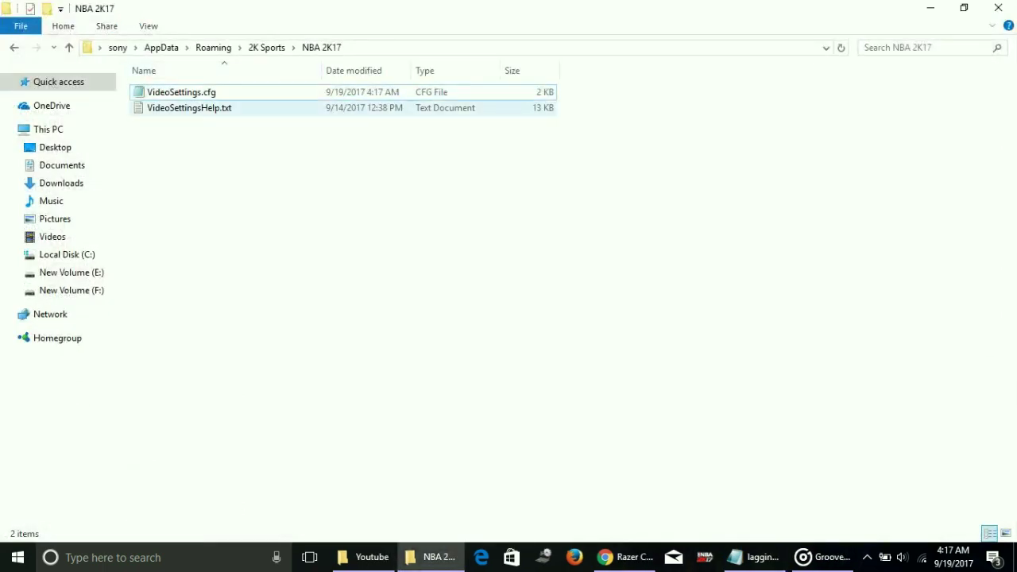
click(930, 8)
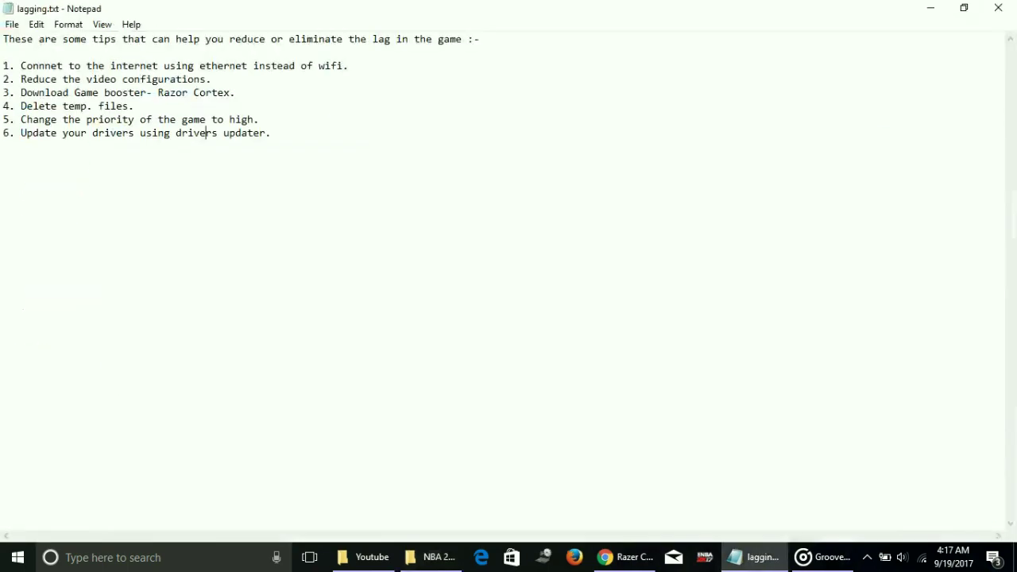
click(750, 557)
click(752, 557)
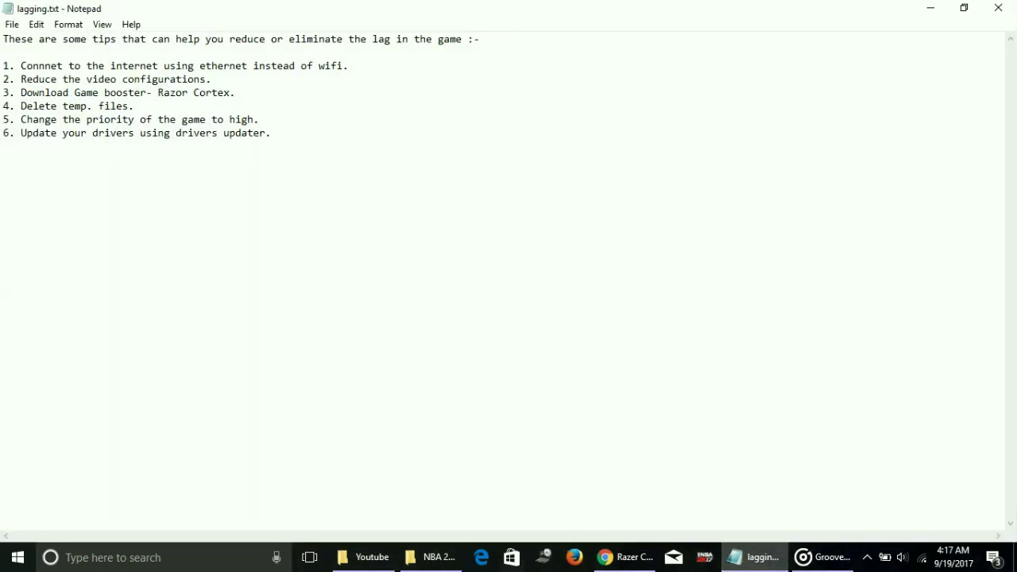
drag(3, 92, 235, 93)
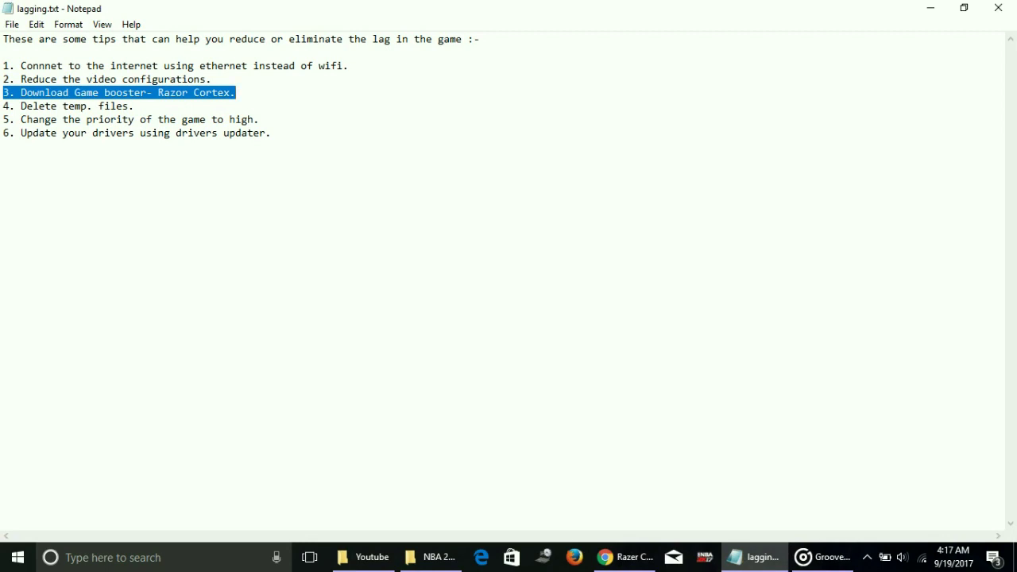
click(271, 132)
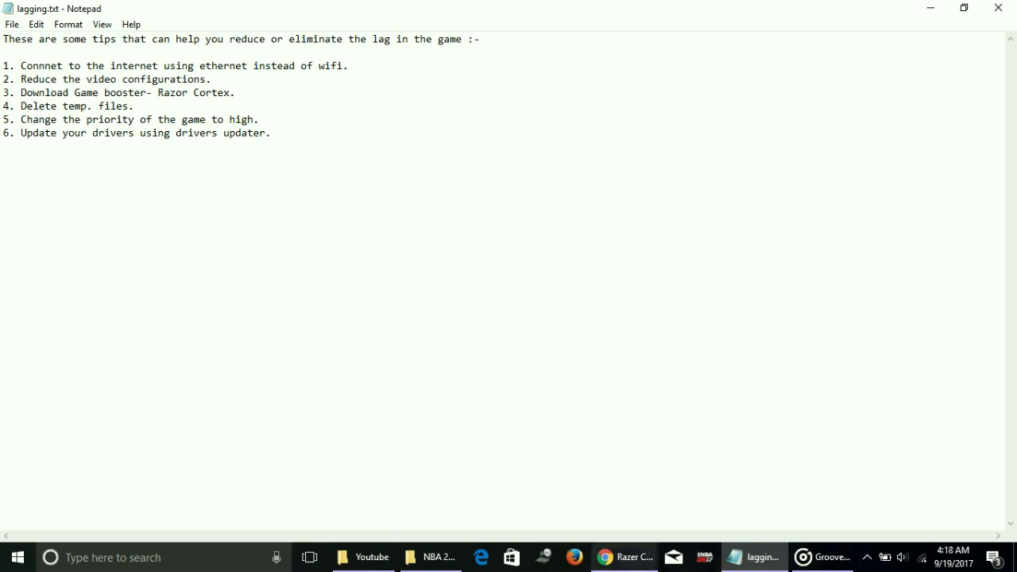
Switch to the Razer Cortex page in Chrome and dismiss the newsletter sign-up pop-up
click(624, 556)
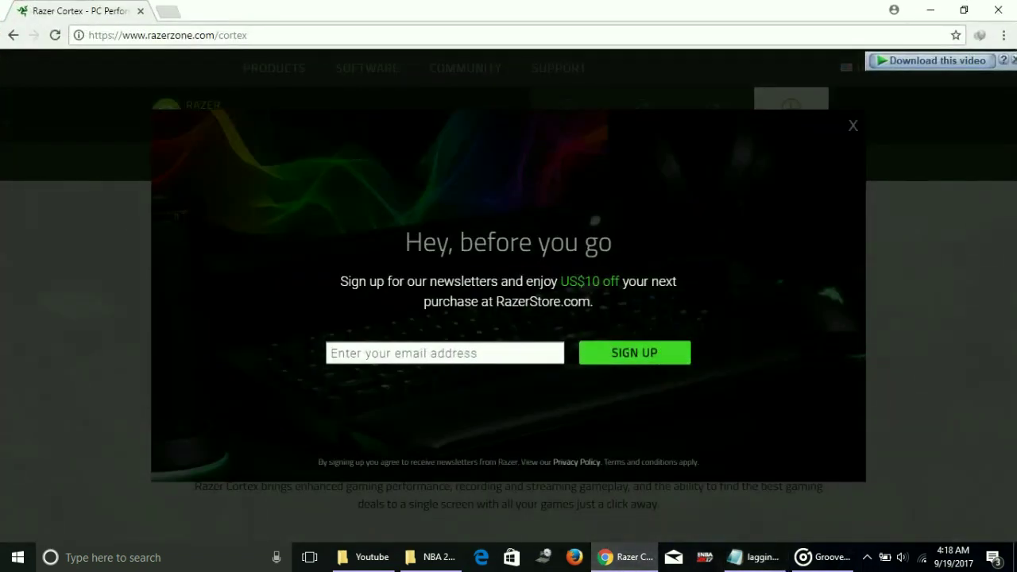
click(248, 35)
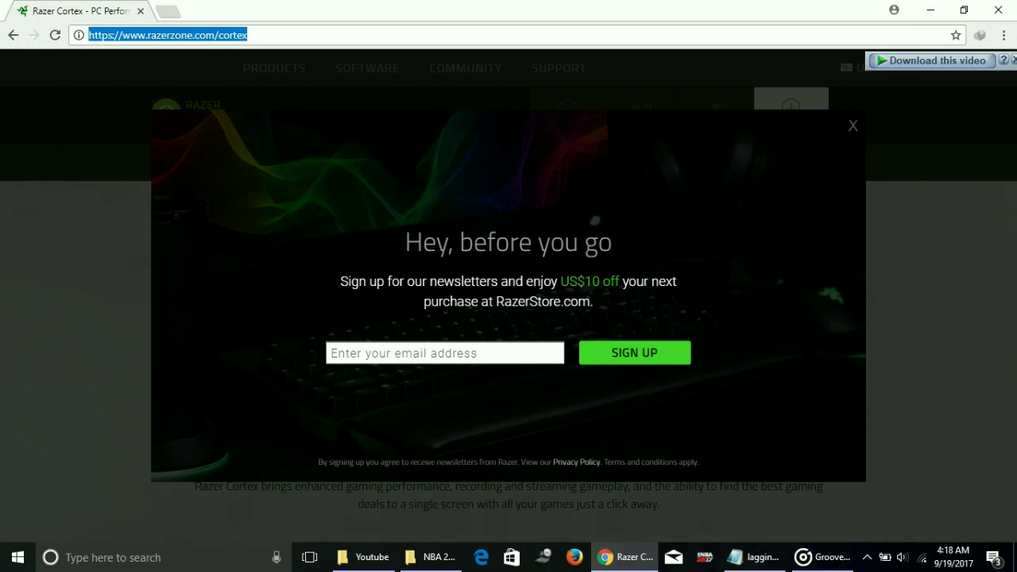
click(852, 126)
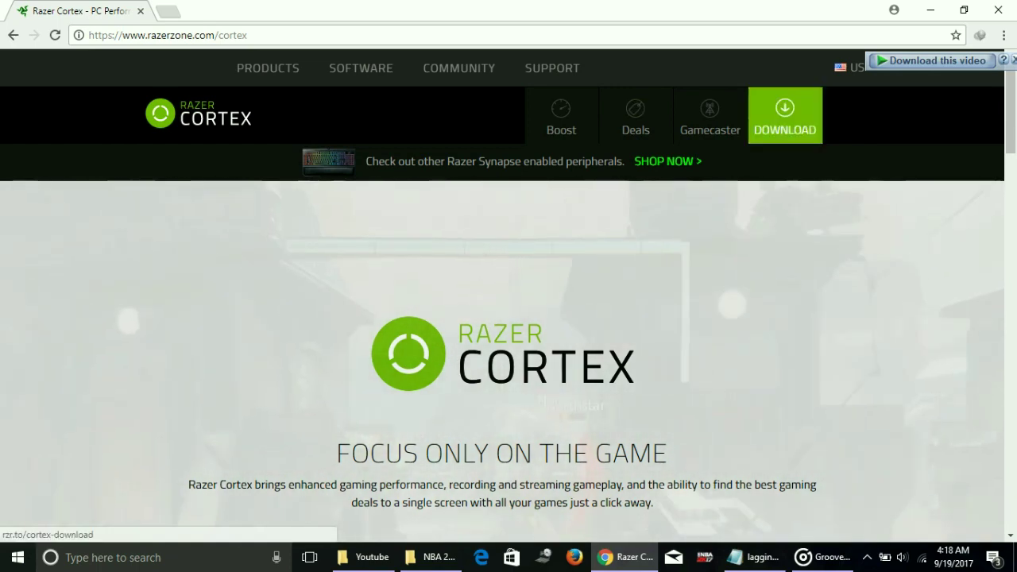
Request the Razer Cortex installer from the product page and cancel the offered download
click(785, 115)
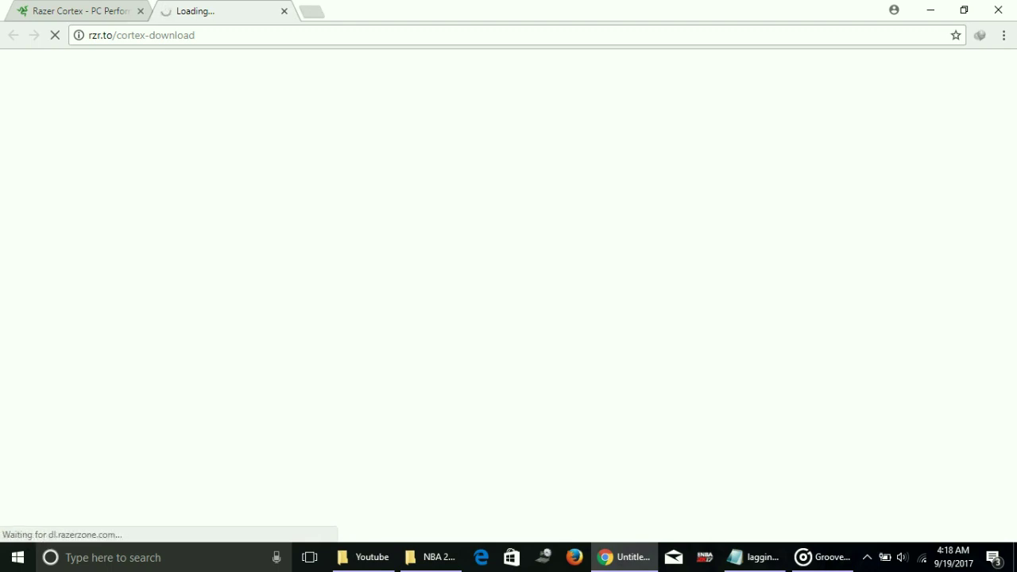
key(ctrl+1)
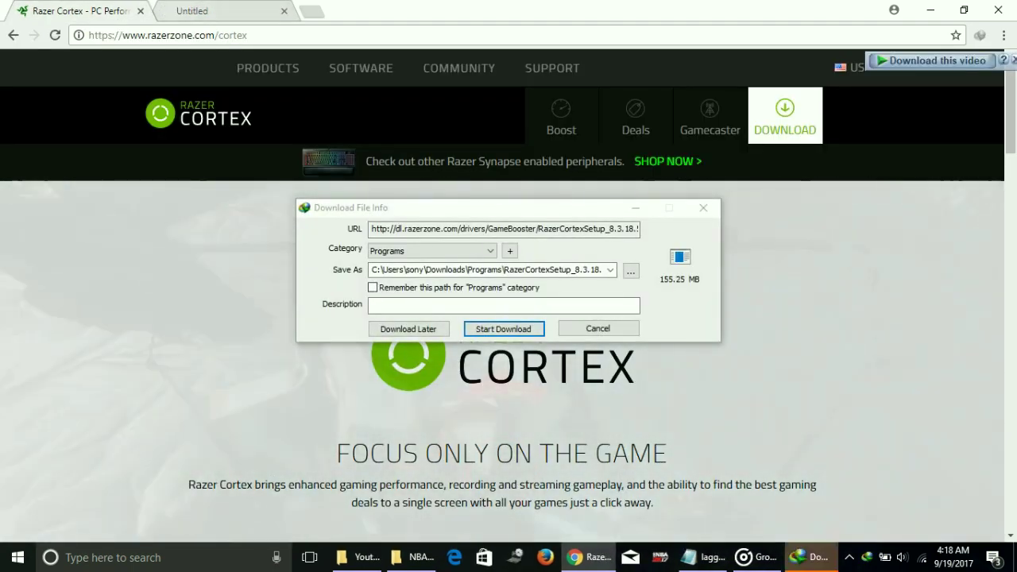
click(597, 328)
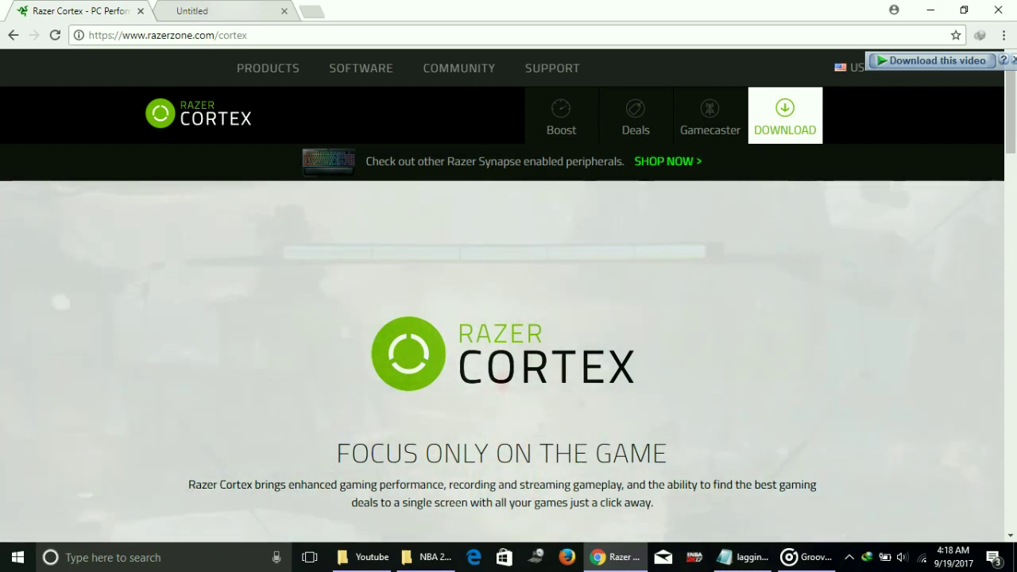
Minimize Chrome and read the fourth tip in the notes, on deleting temp files
click(929, 10)
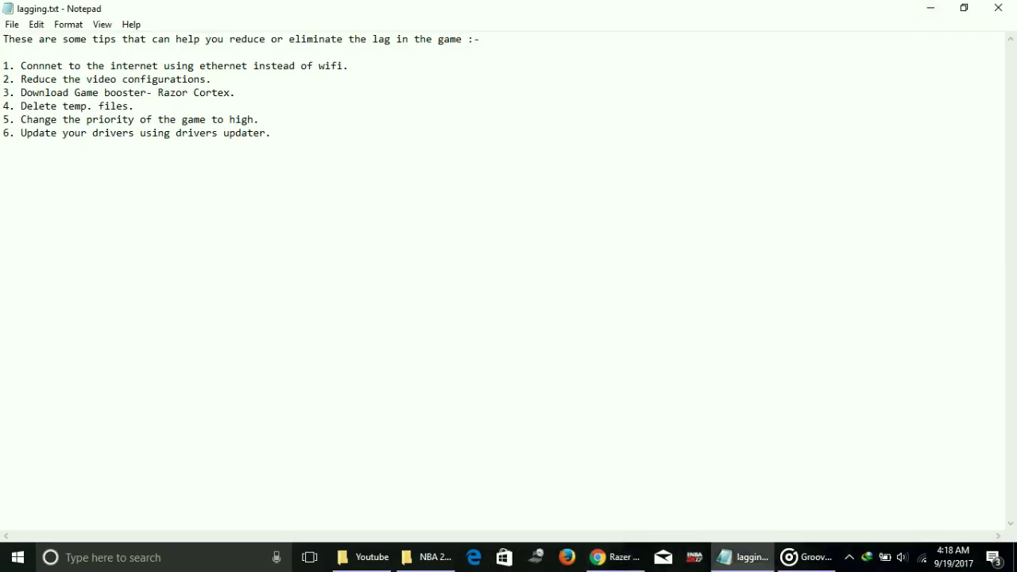
key(shift+End)
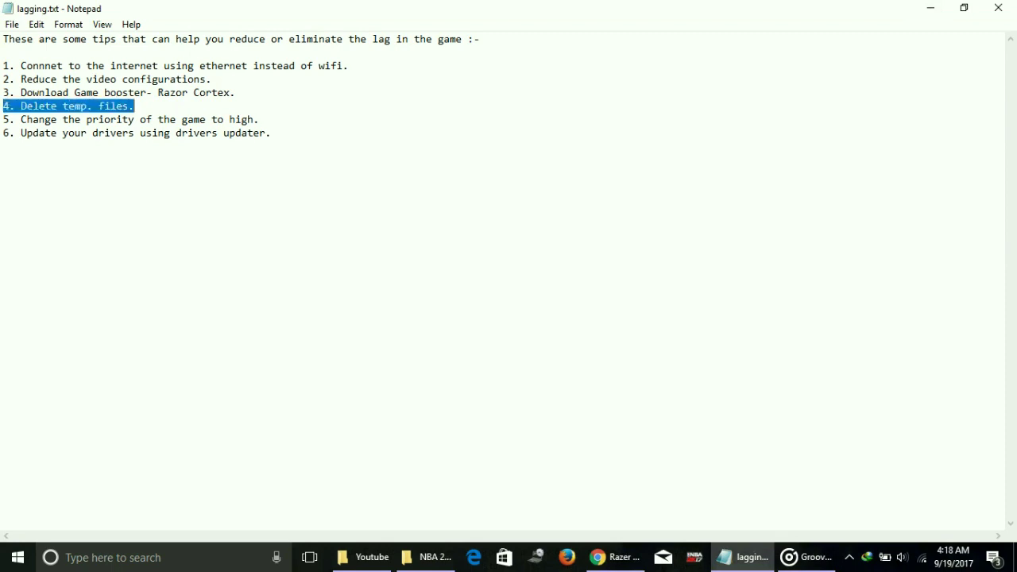
click(134, 105)
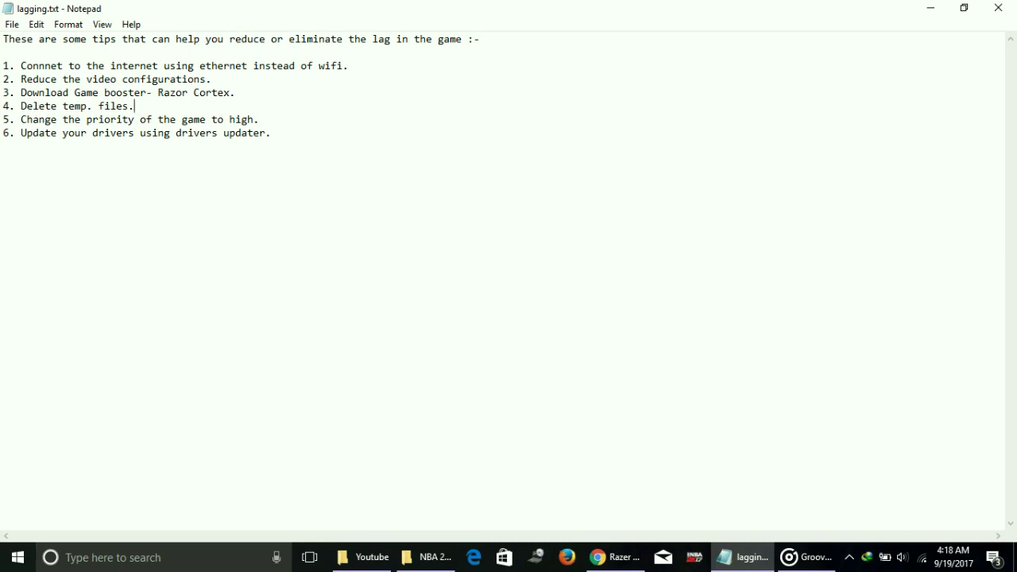
Open the Windows Temp folder by running the command temp from the Run dialog
click(149, 557)
text(r)
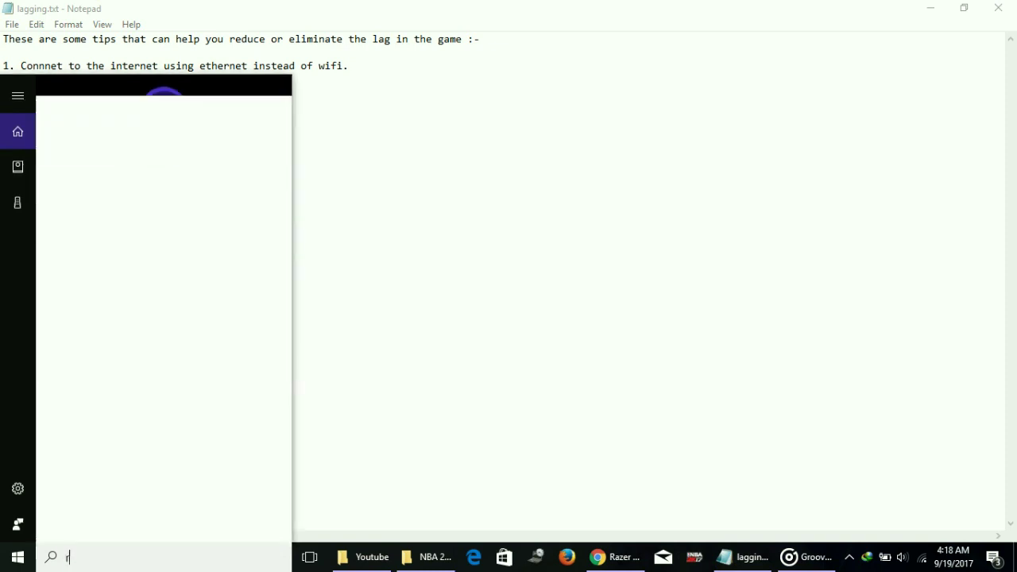
text(un)
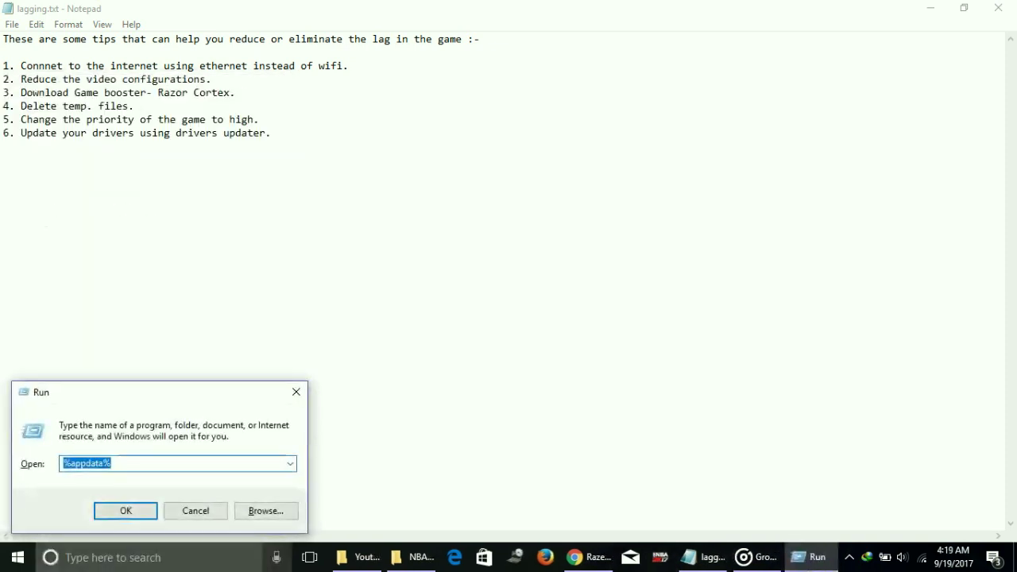
text(temp)
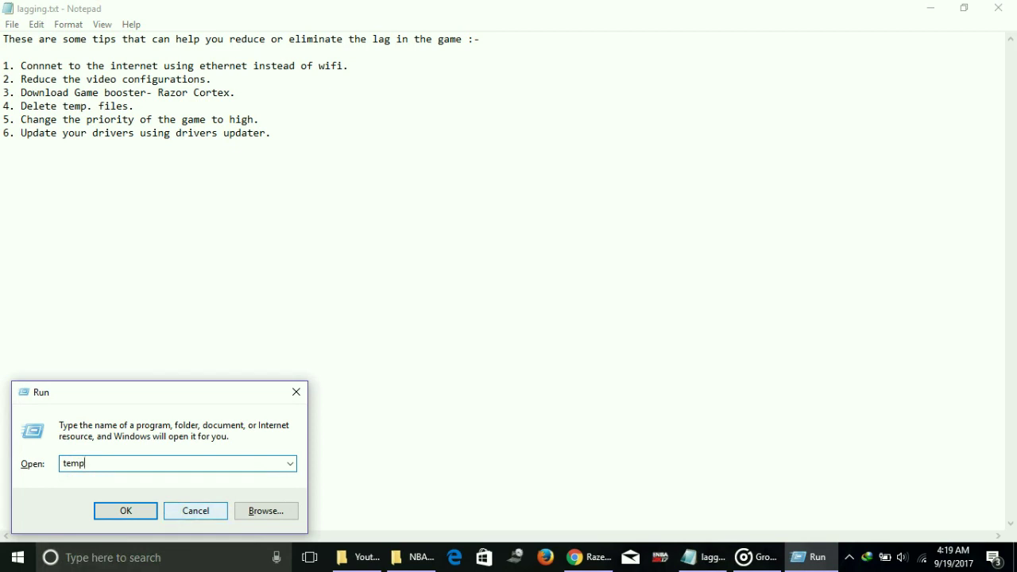
key(Return)
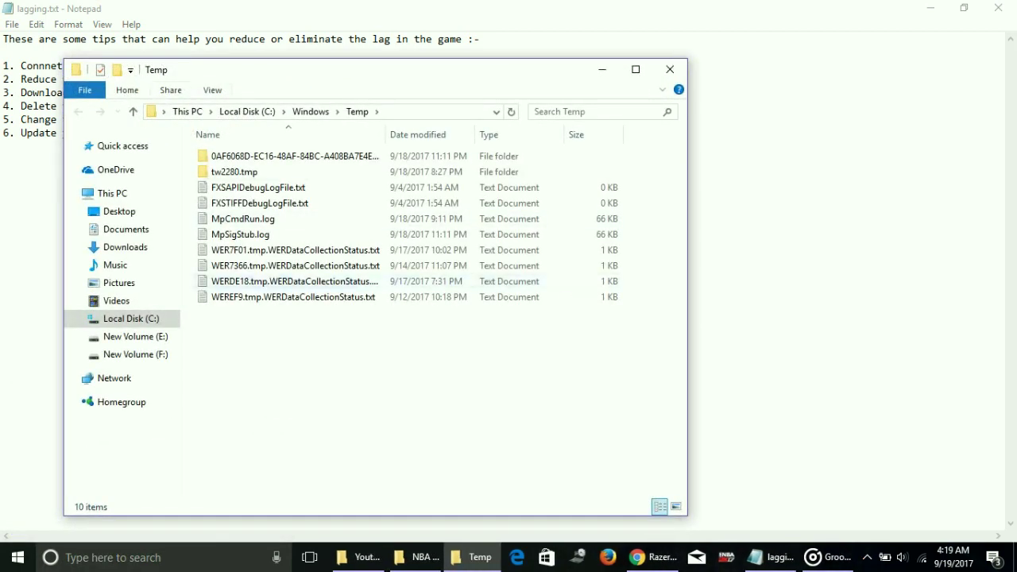
Permanently delete everything in the Windows Temp folder, skipping the files in use, and close the folder
key(ctrl+a)
key(shift+Delete)
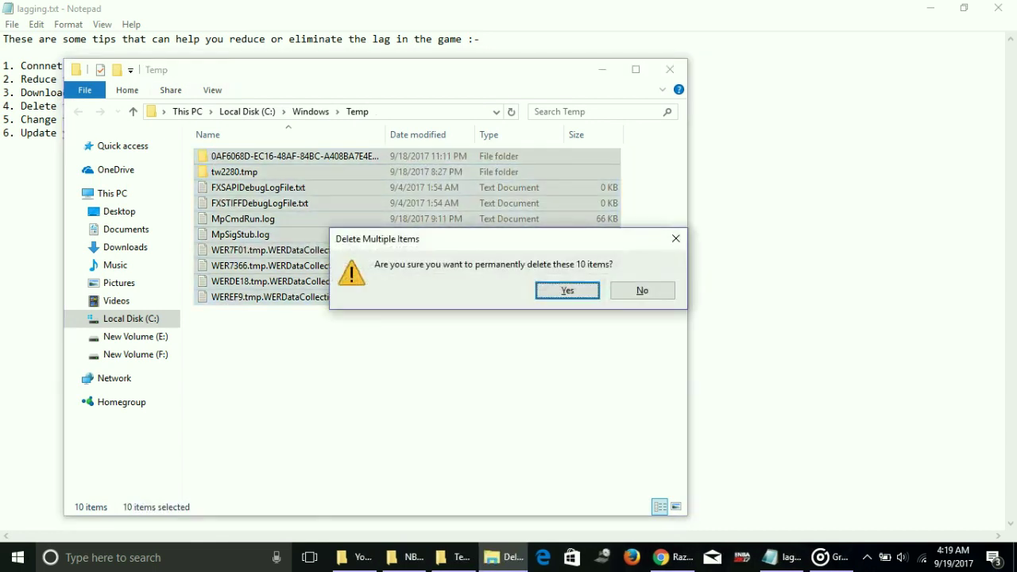
key(Return)
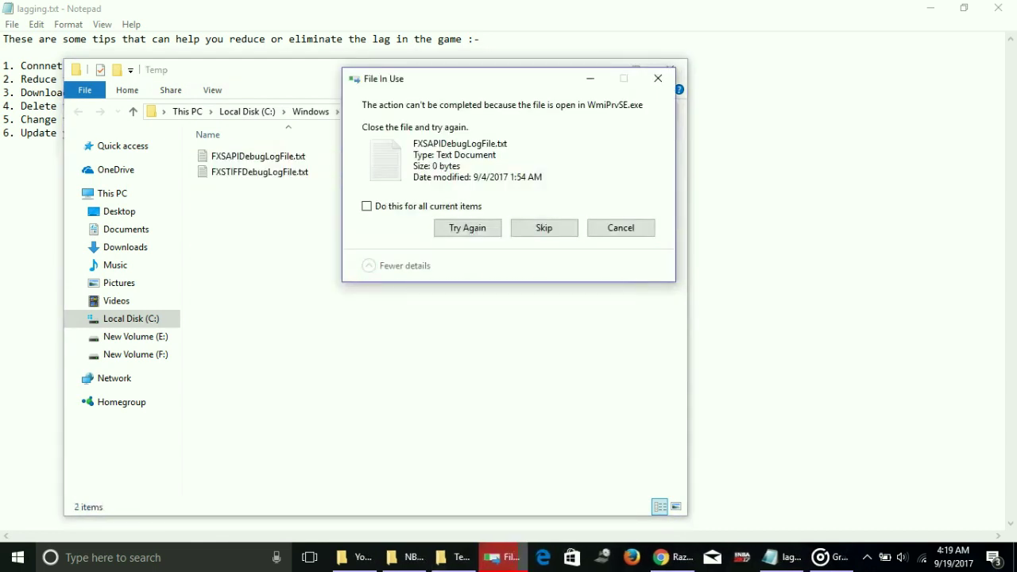
click(544, 227)
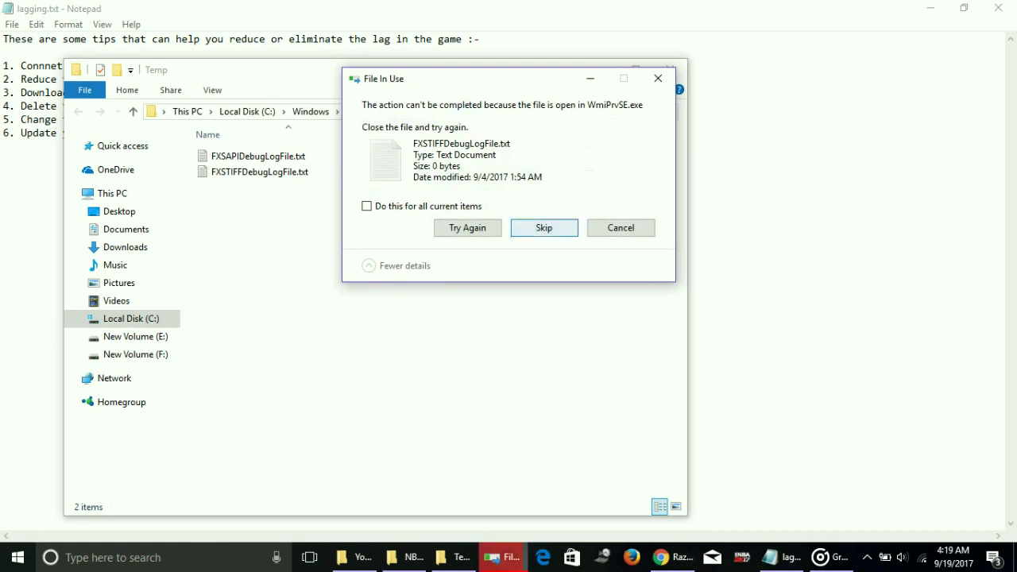
click(544, 227)
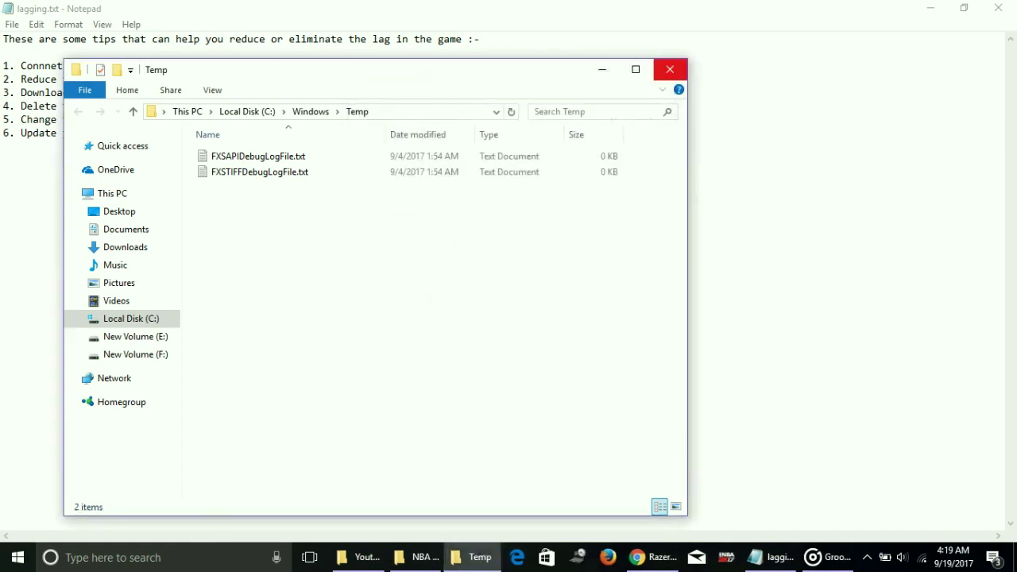
click(670, 69)
Open the user's local Temp folder by running %temp% from the Run dialog
click(119, 557)
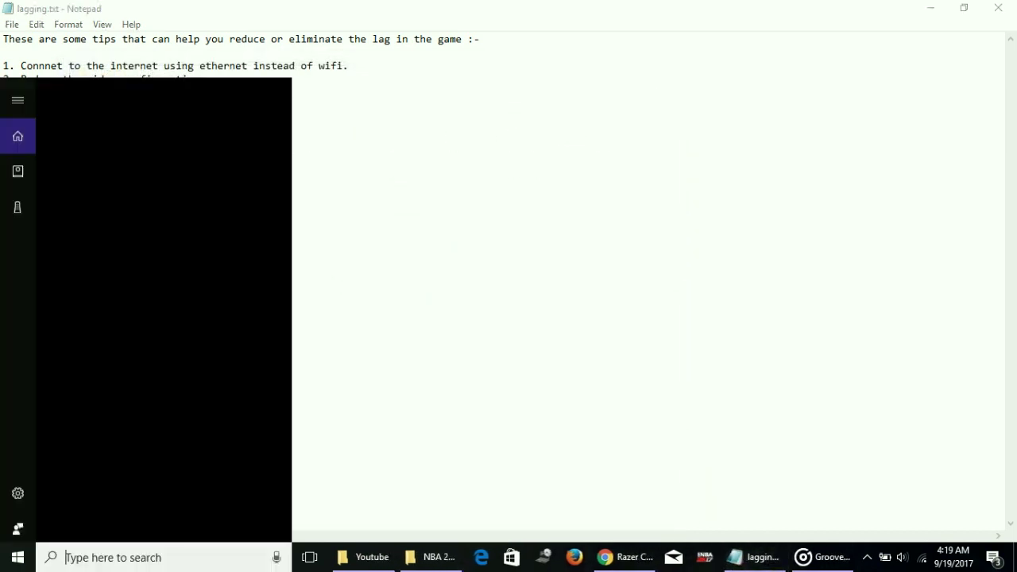
text(run)
key(Return)
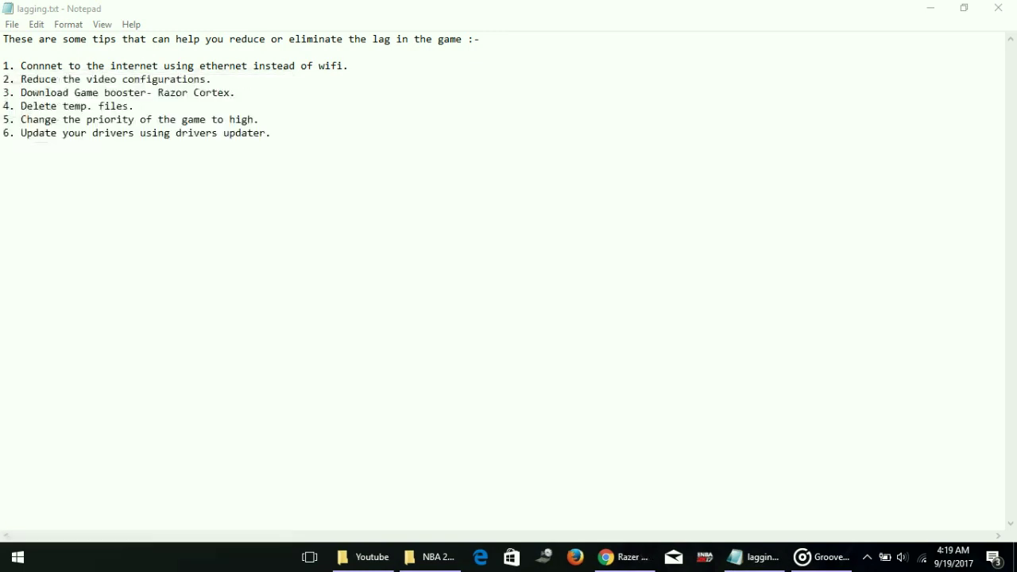
text(%)
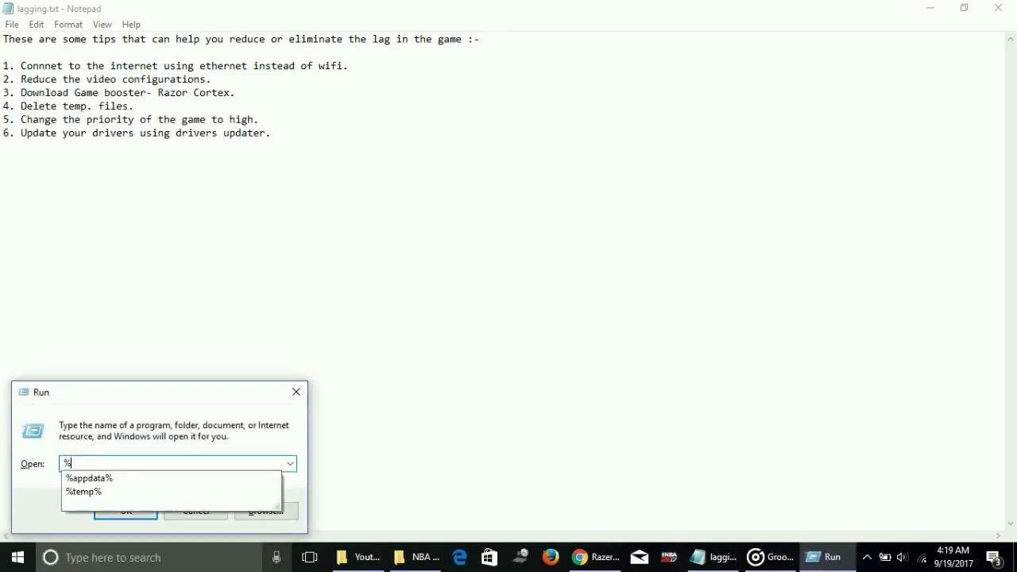
text(temp)
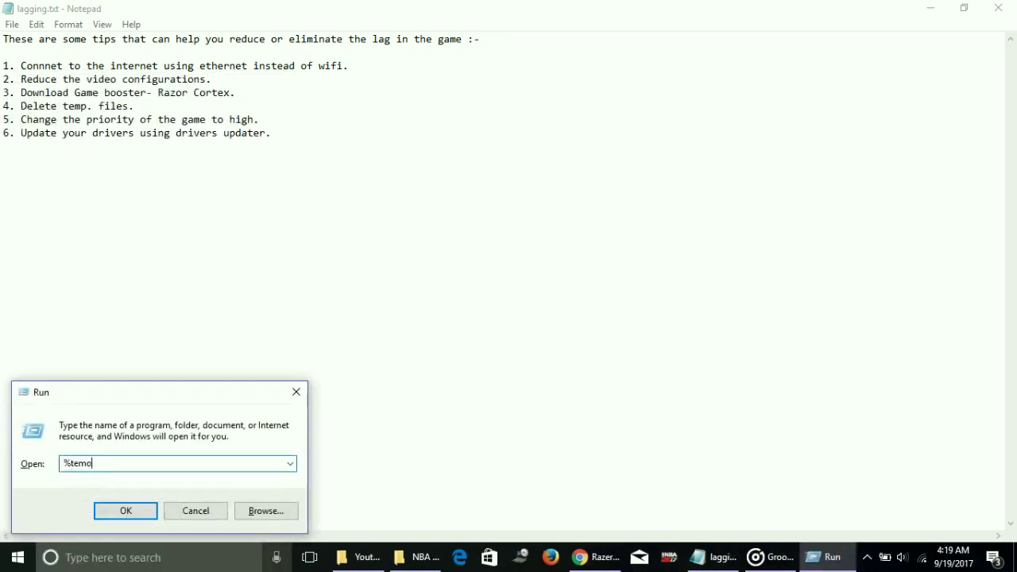
text(%)
key(Return)
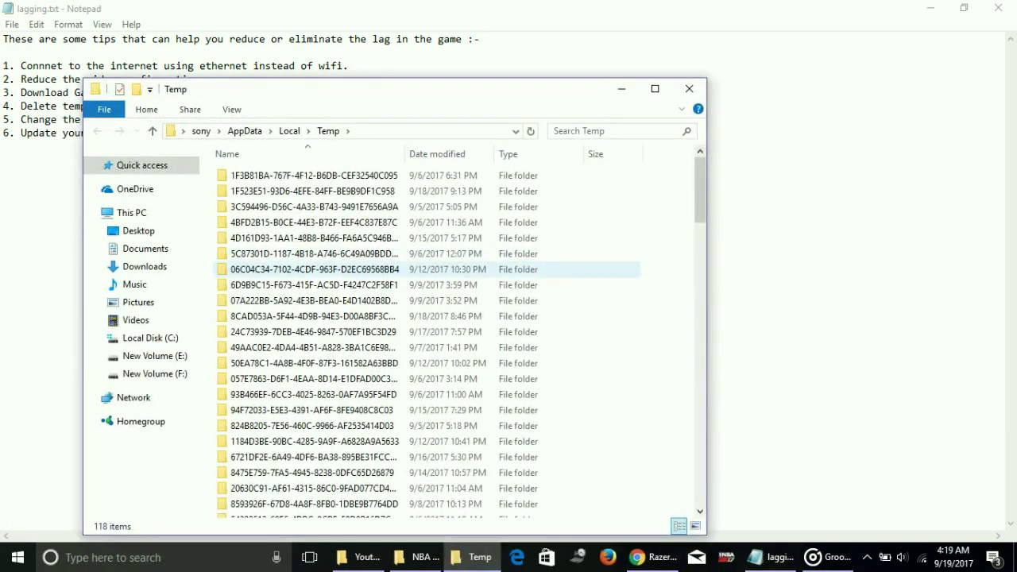
Permanently delete all items in the user's local Temp folder, skipping all files in use
click(426, 269)
key(ctrl+a)
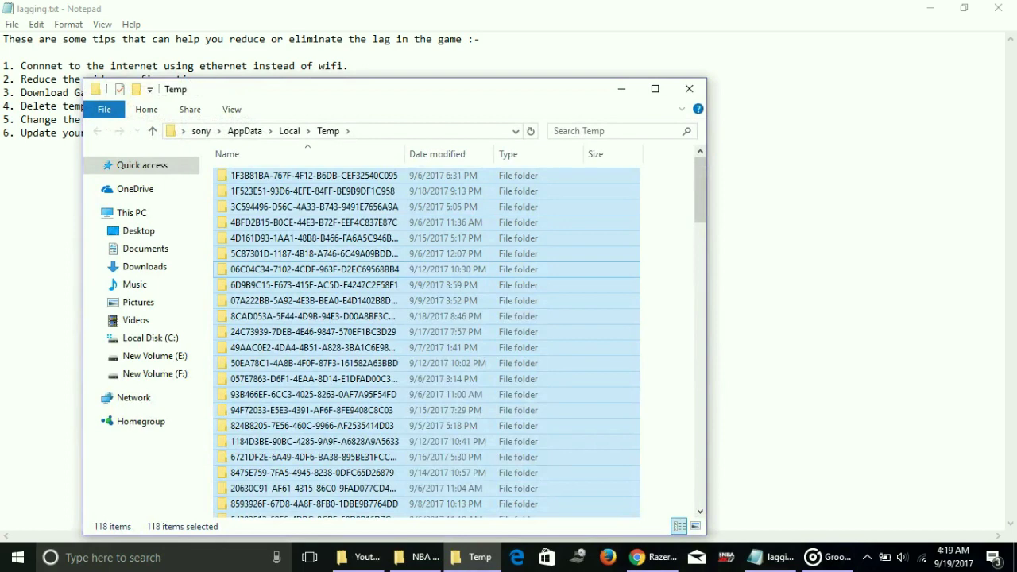
key(shift+Delete)
key(Return)
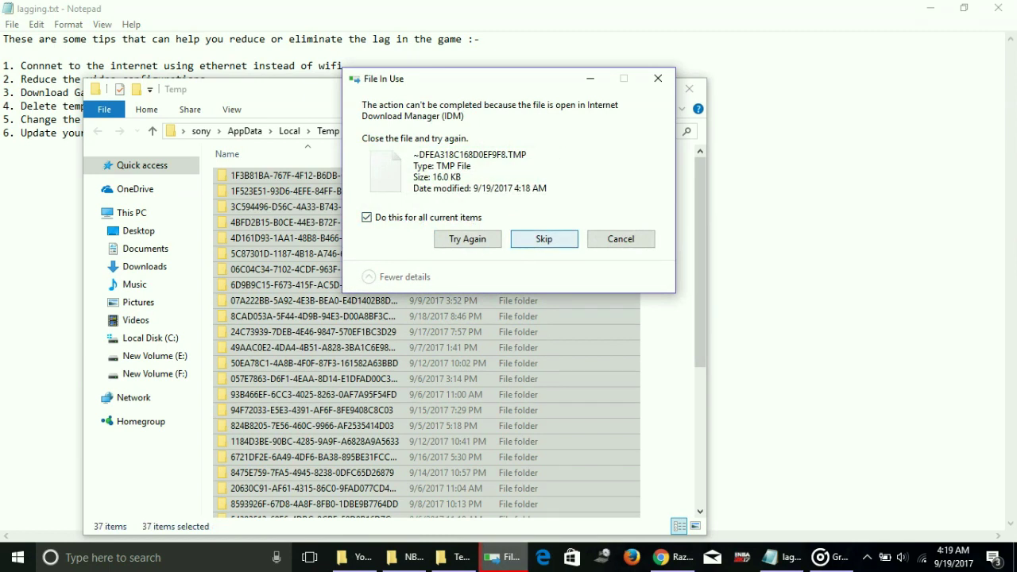
click(559, 240)
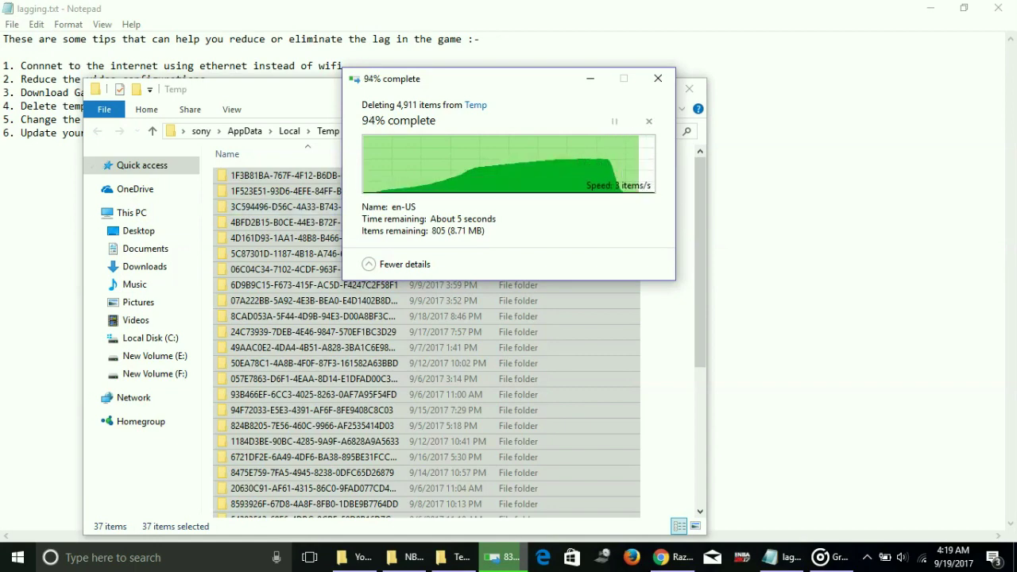
Maximize the folder window and open the Prefetch folder inside Windows on Local Disk (C:)
key(super+Up)
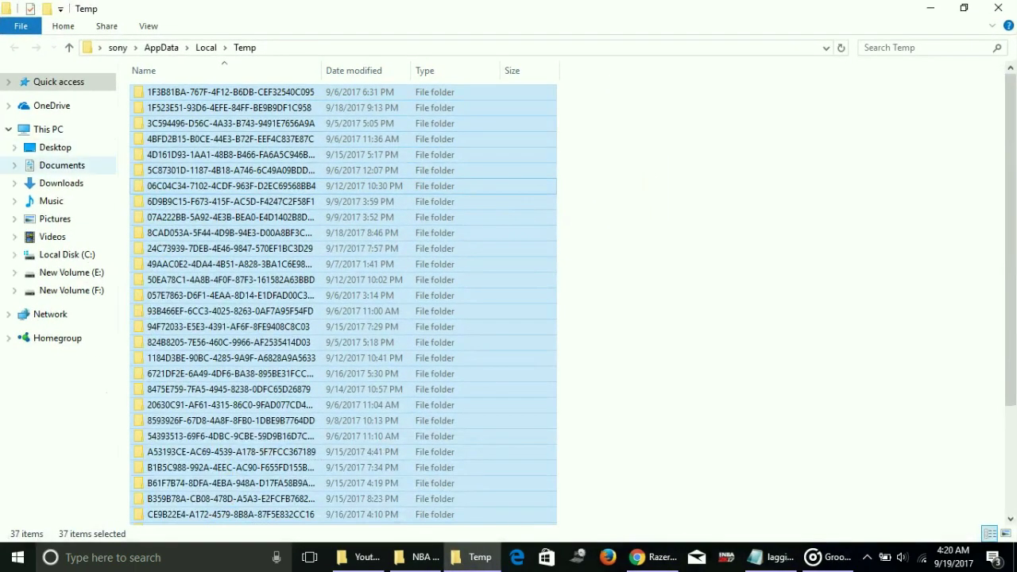
click(47, 129)
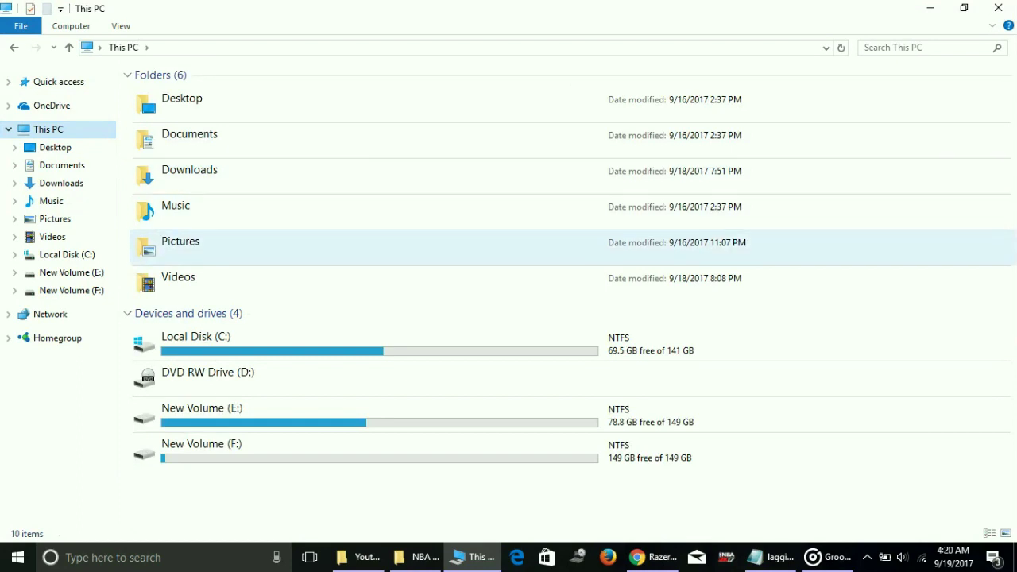
double_click(199, 343)
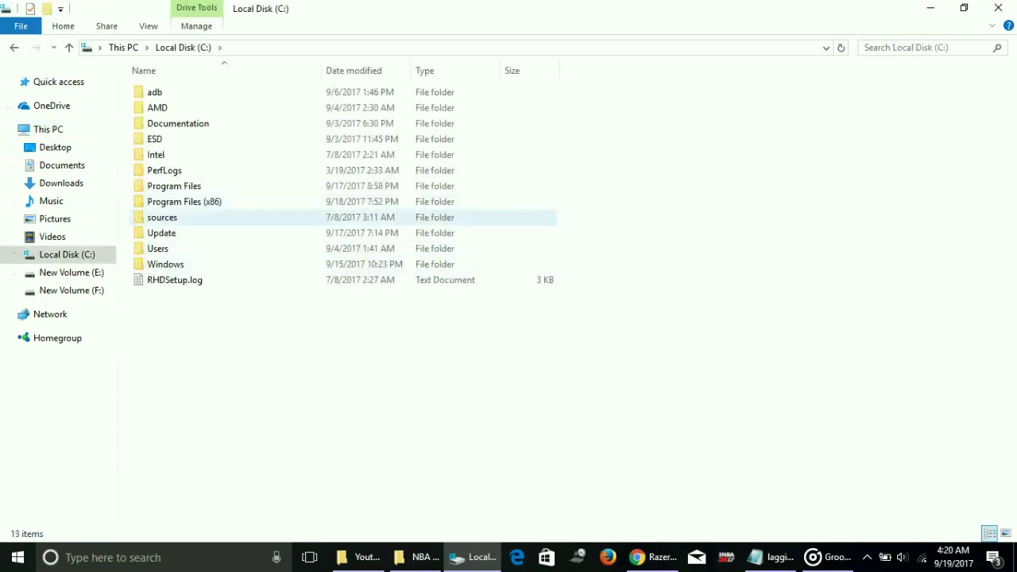
double_click(166, 264)
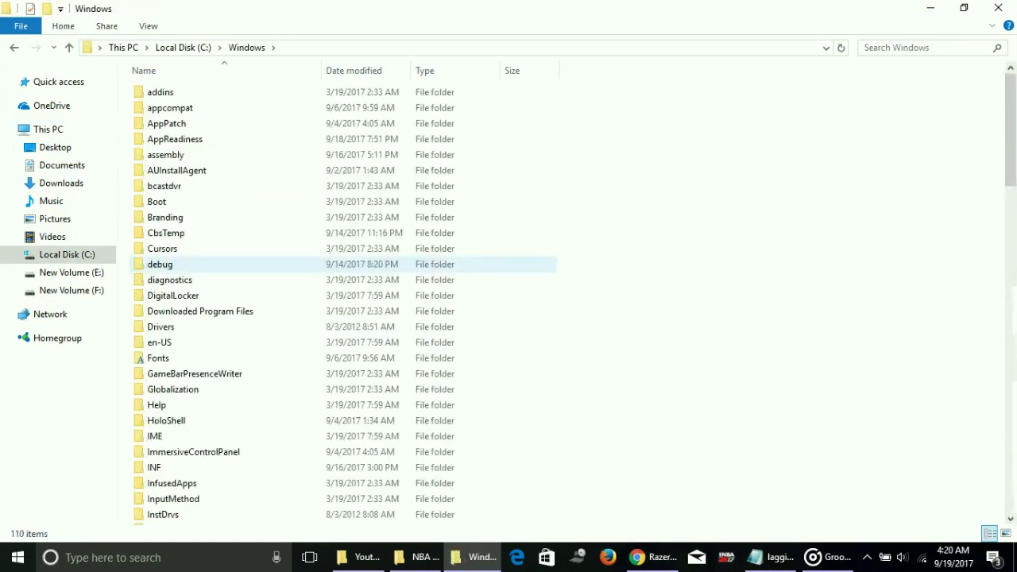
click(167, 264)
scroll(166, 264, down, 4)
scroll(198, 266, down, 3)
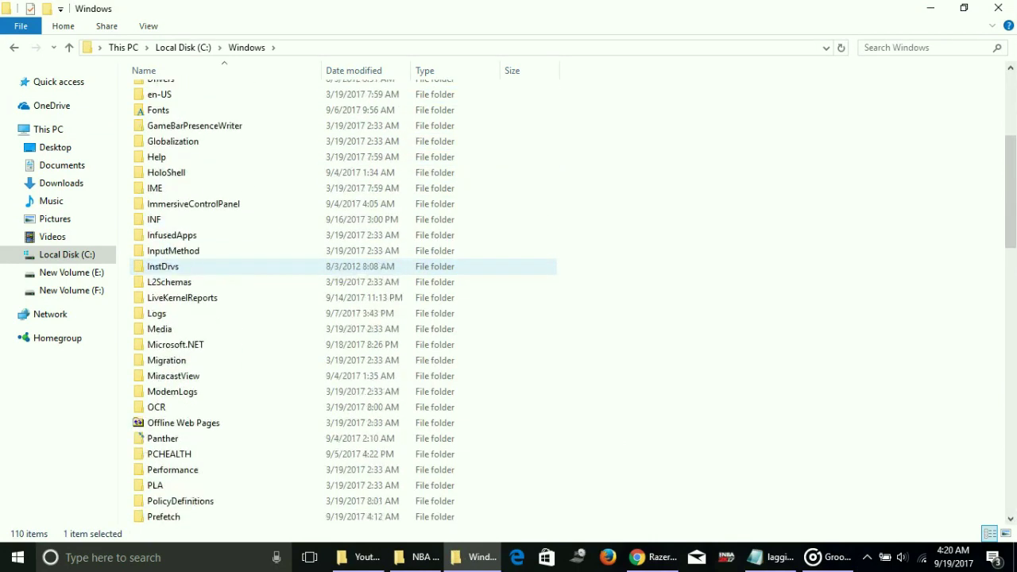
double_click(164, 438)
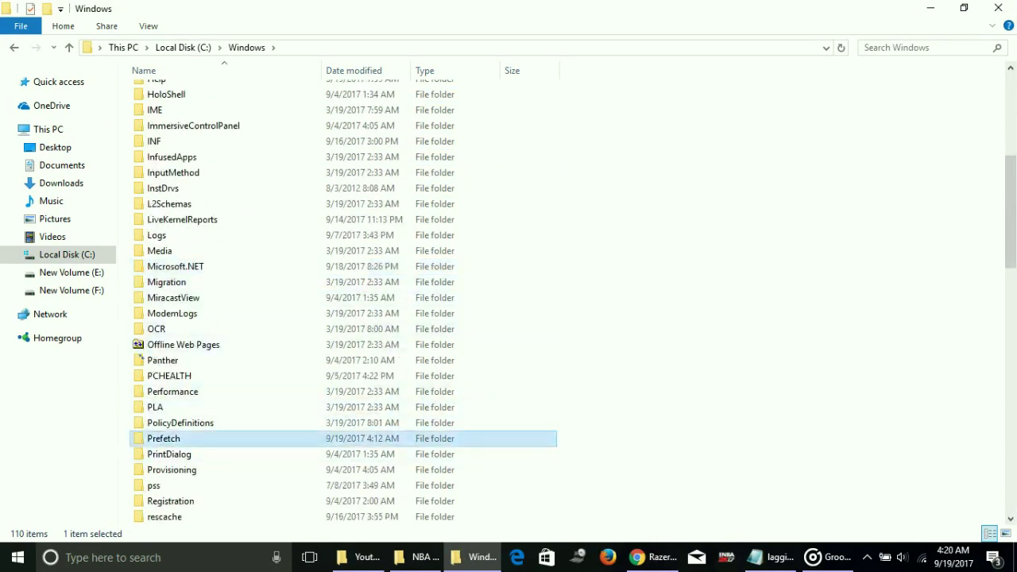
click(525, 298)
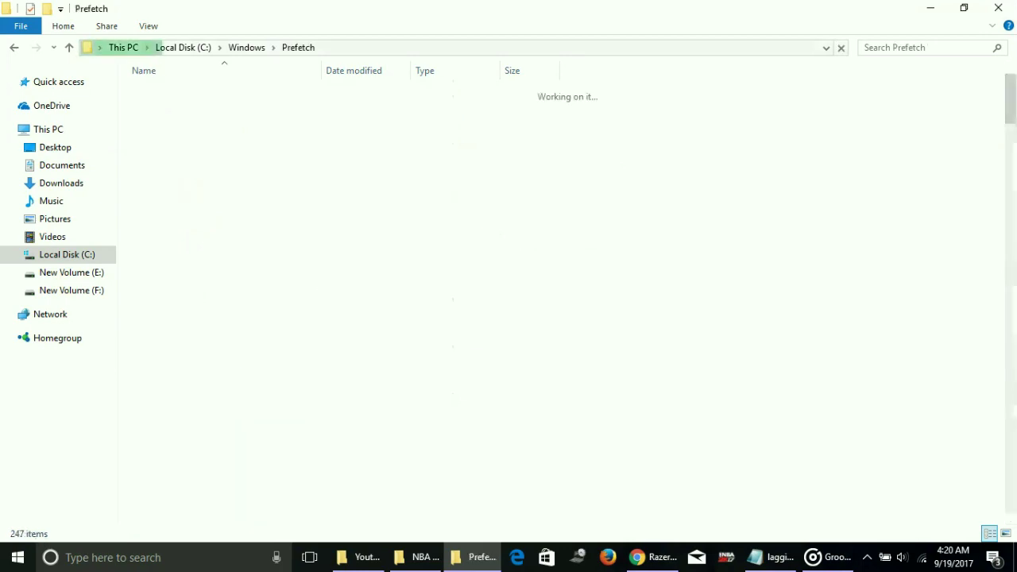
Permanently delete all the Prefetch folder's contents, skipping the file in use, and close the window
key(ctrl+a)
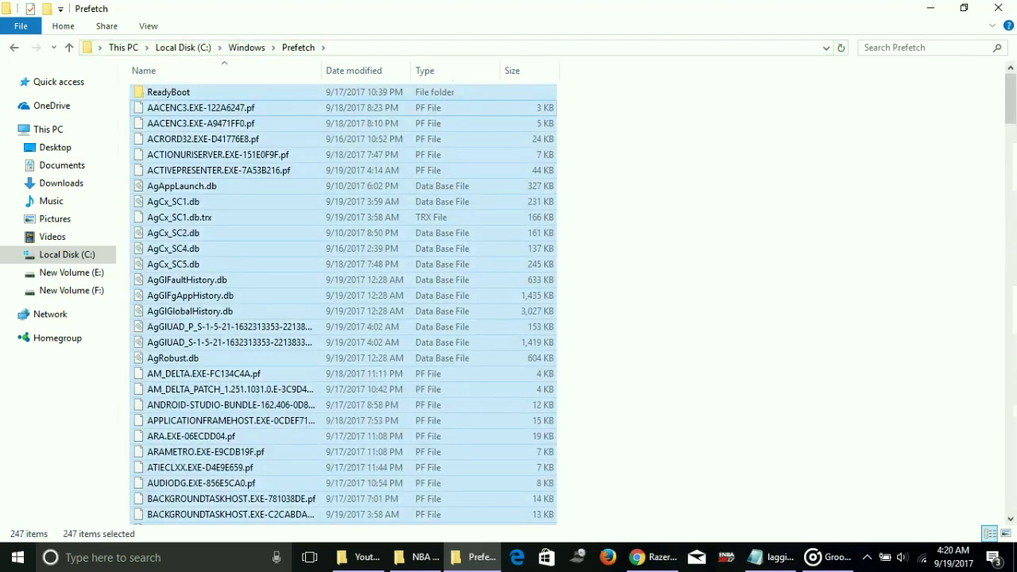
key(shift+Delete)
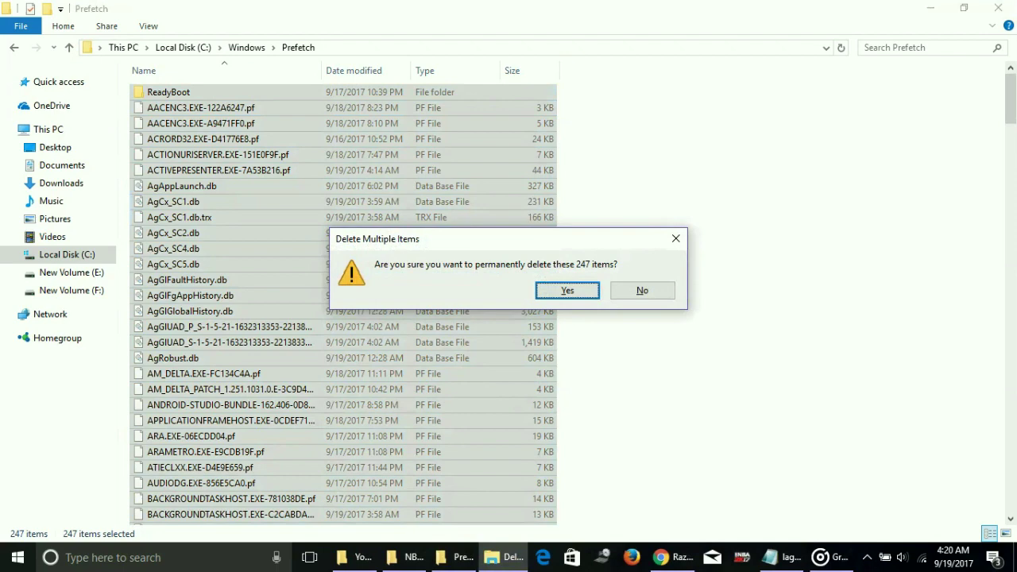
key(Return)
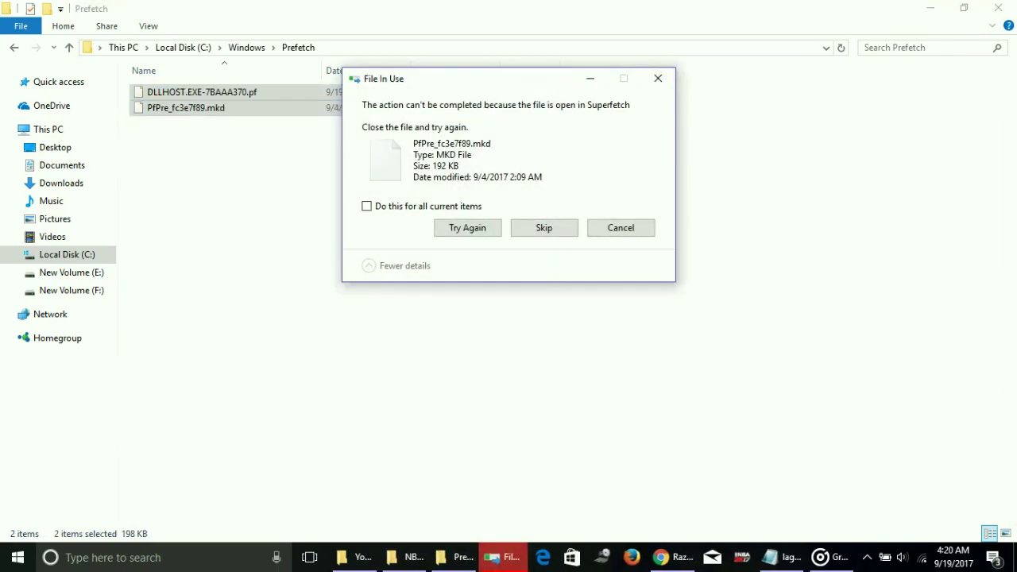
click(543, 227)
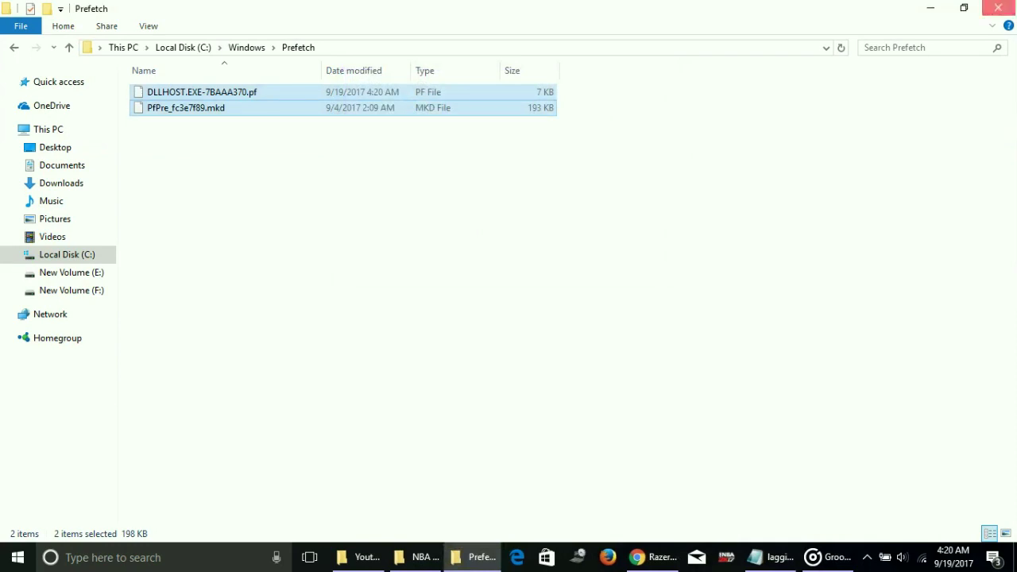
click(997, 8)
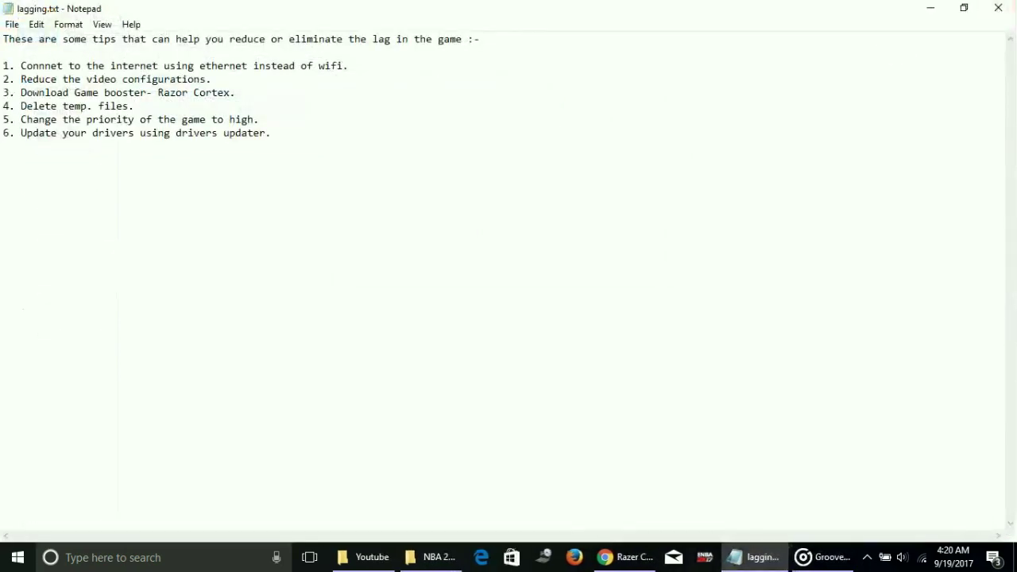
Minimize the lagging.txt notes and open Task Manager
click(135, 106)
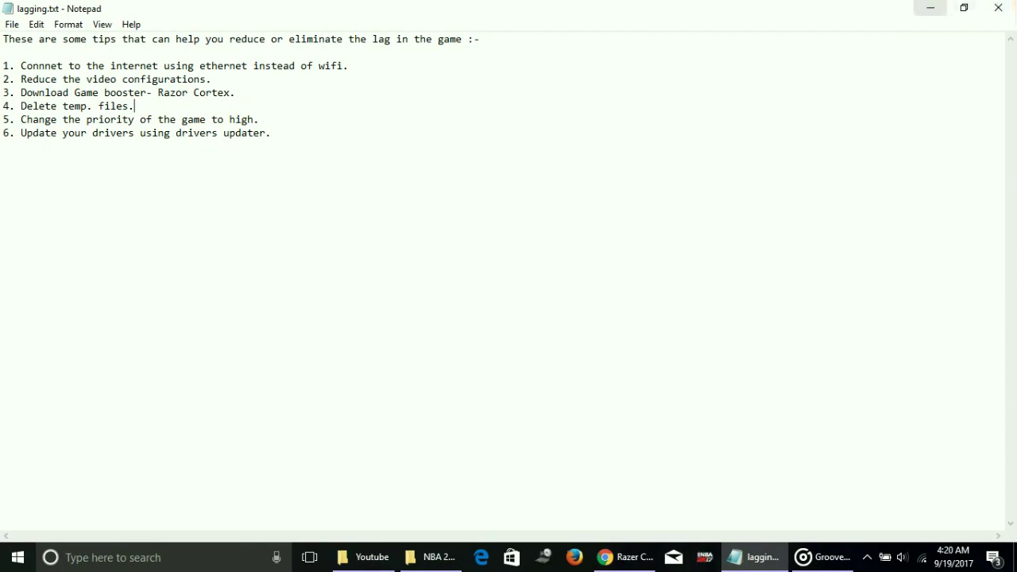
click(930, 8)
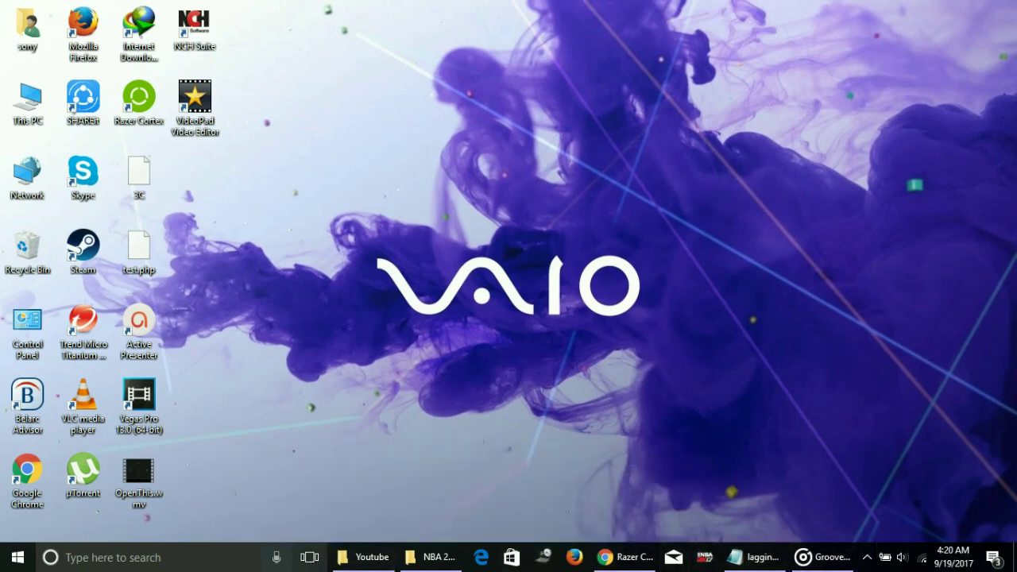
right_click(294, 556)
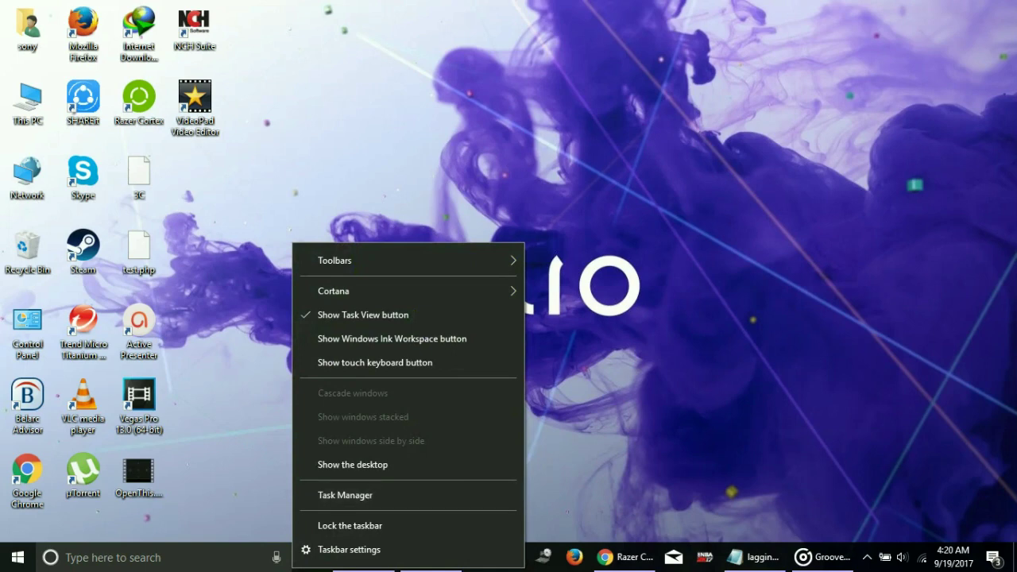
click(345, 495)
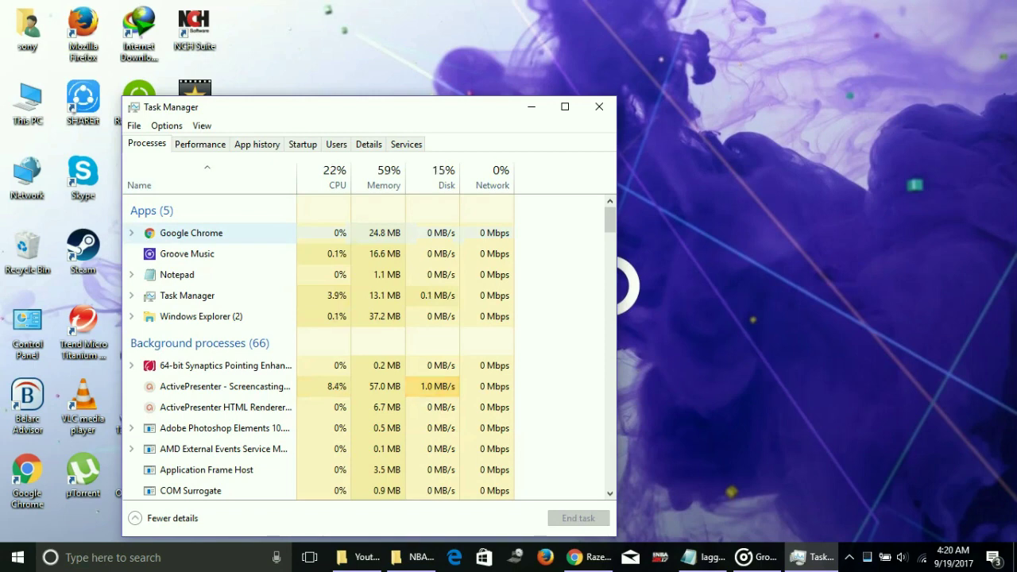
Go from the Google Chrome app entry to the details of its chrome.exe process
click(190, 232)
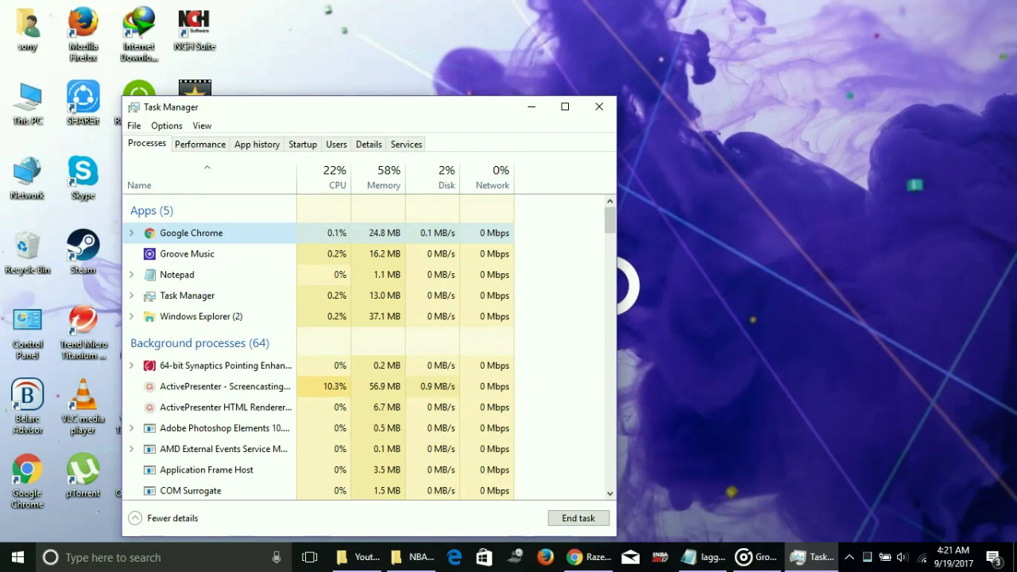
right_click(246, 232)
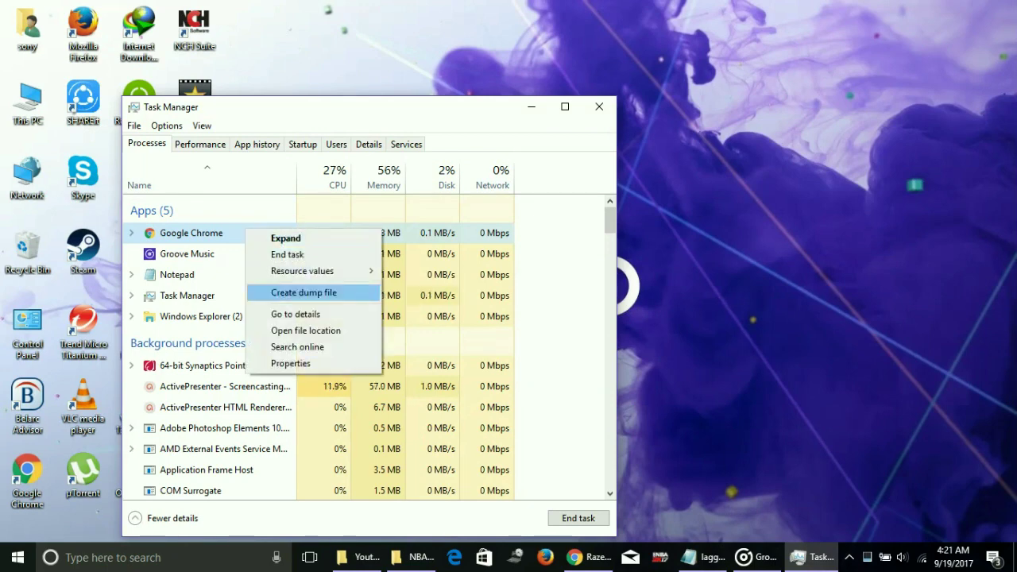
click(295, 314)
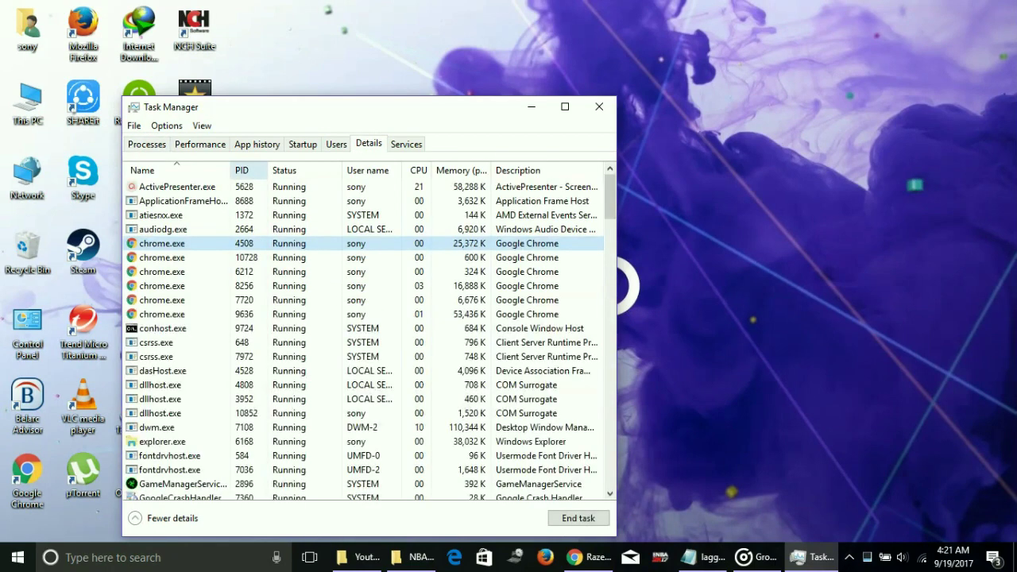
Set the priority of the selected chrome.exe process to High, accept the change and close Task Manager
right_click(162, 243)
mouse_move(231, 286)
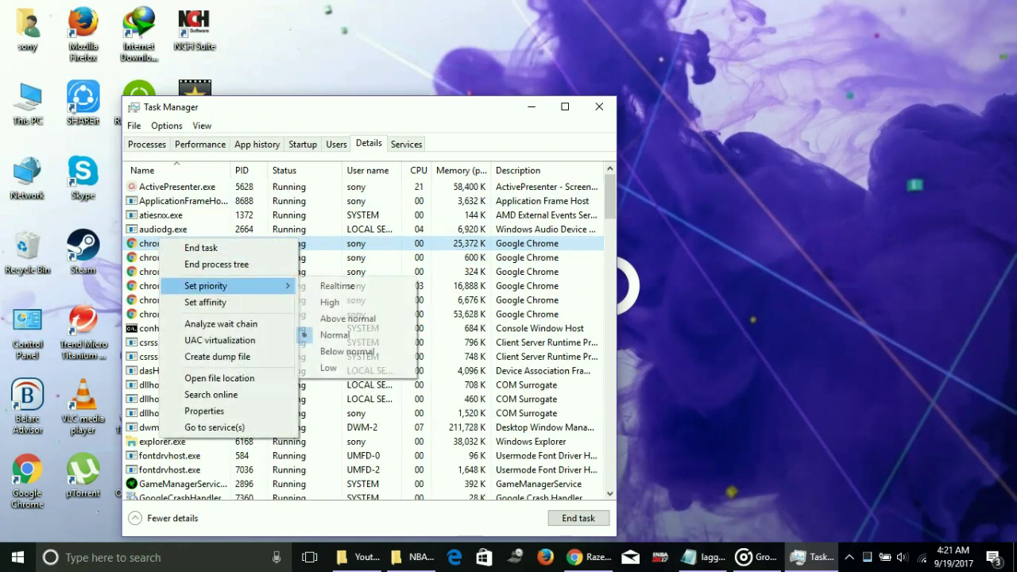
click(329, 302)
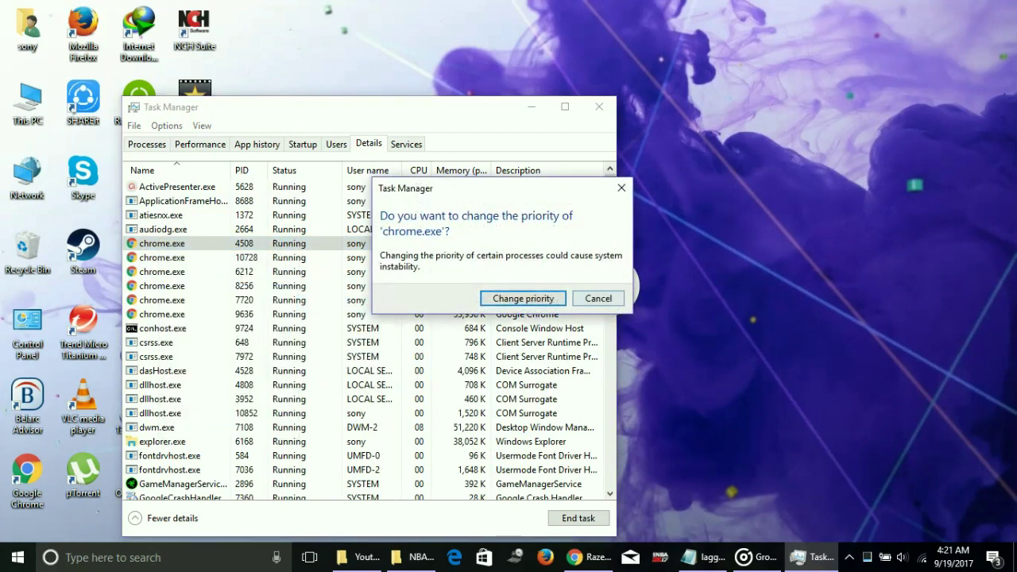
click(521, 299)
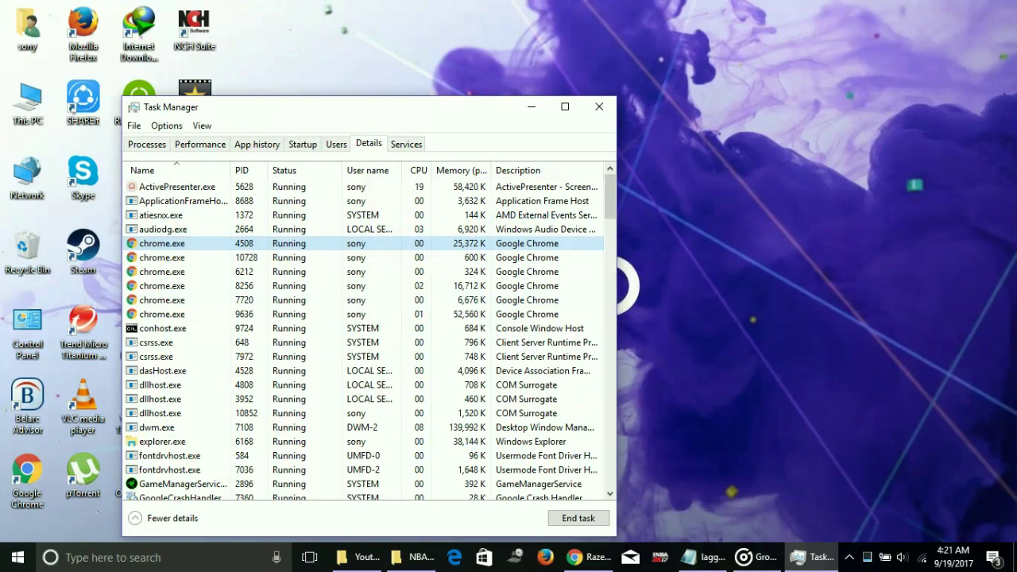
click(599, 106)
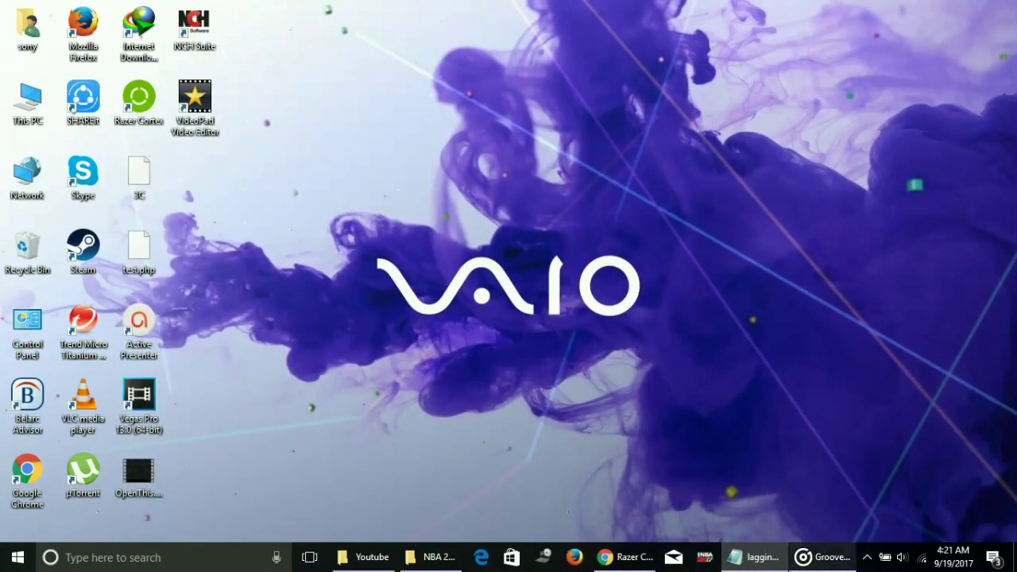
Bring up the lagging.txt notes and highlight tip 6 about updating drivers, then clear the highlight
click(753, 557)
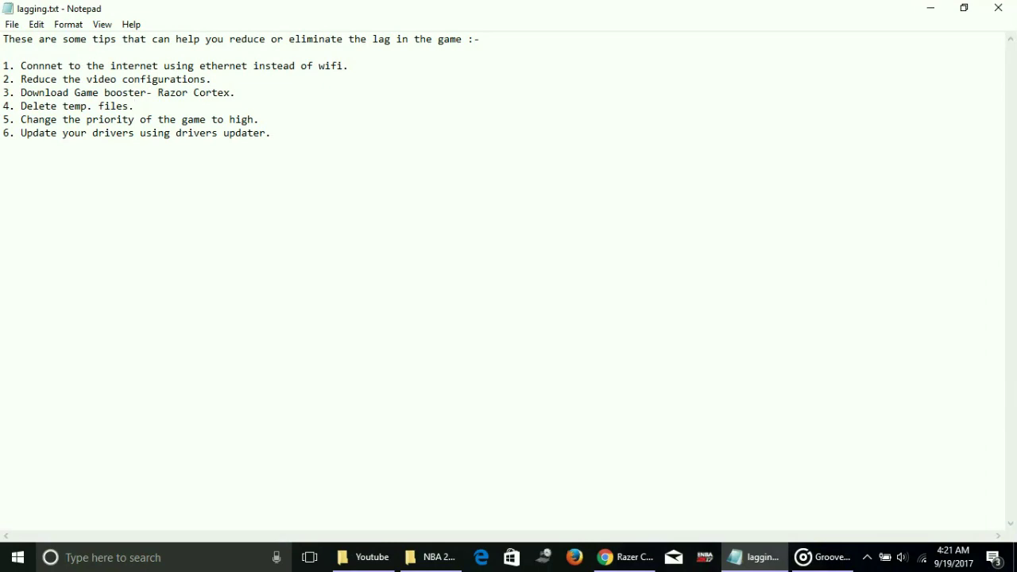
drag(3, 133, 271, 133)
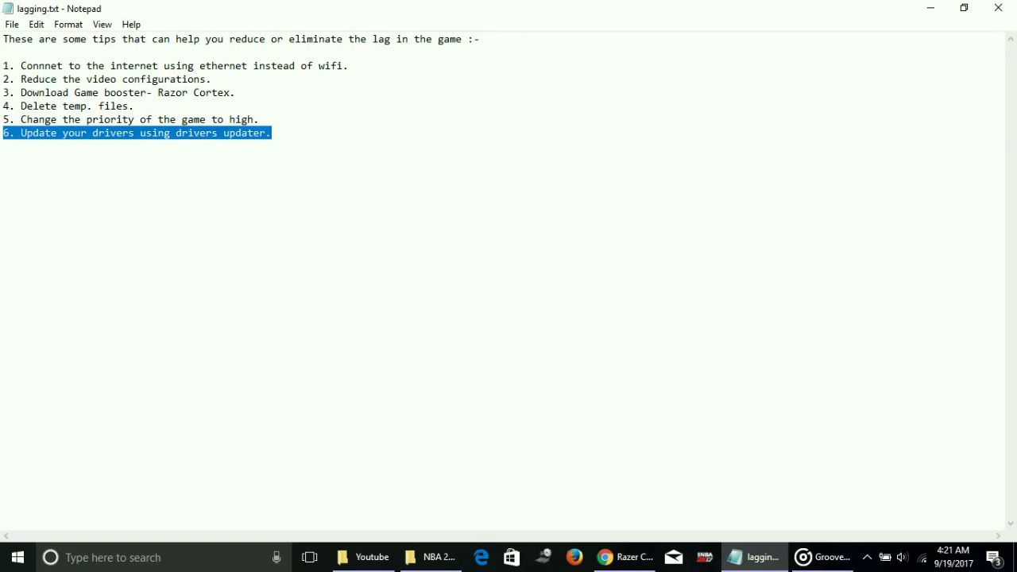
click(272, 132)
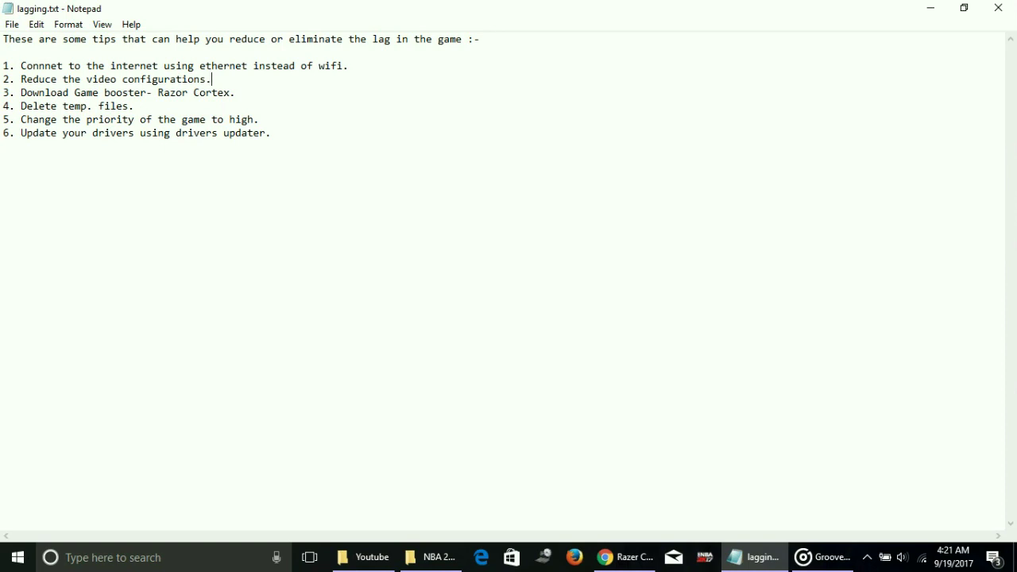
Switch to Google Chrome and search the web for "download driver scanner" in a new tab
click(624, 556)
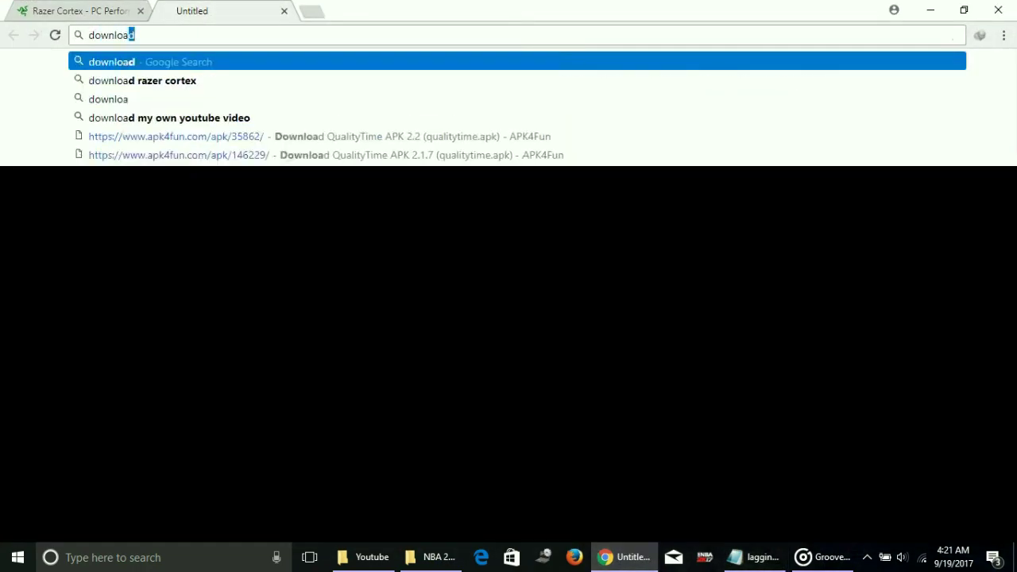
text(d drive)
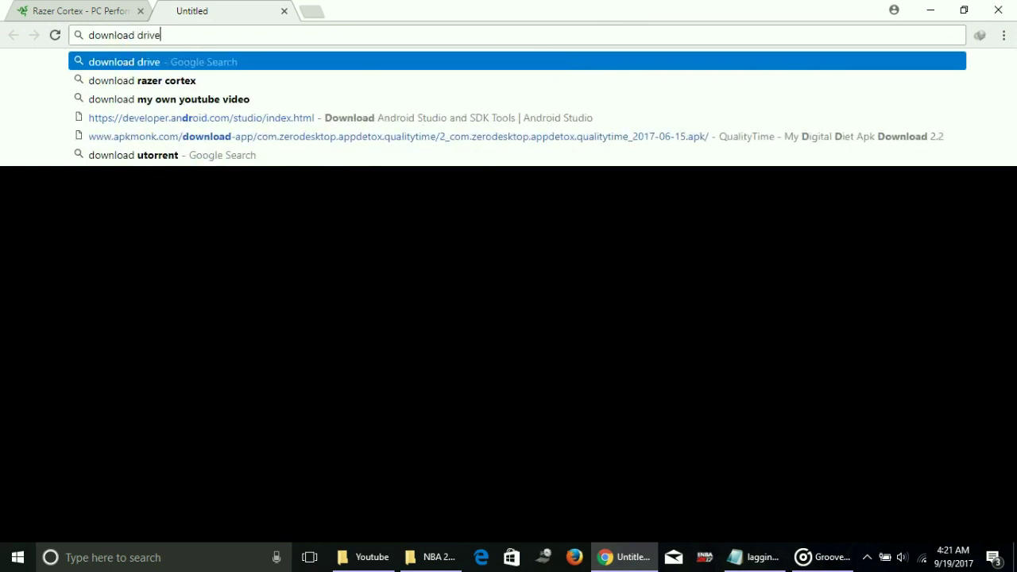
text(r scanne)
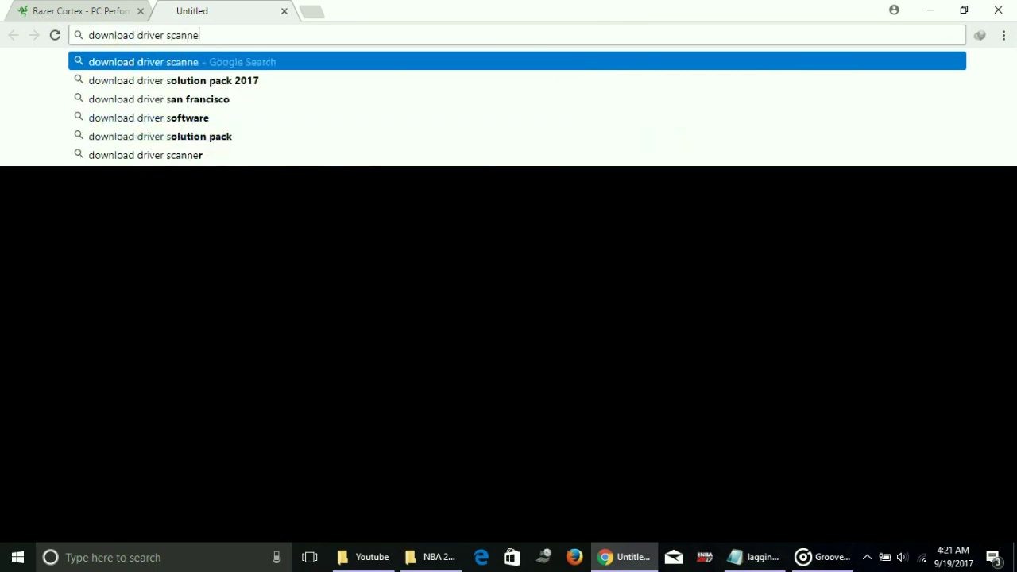
text(r)
key(Return)
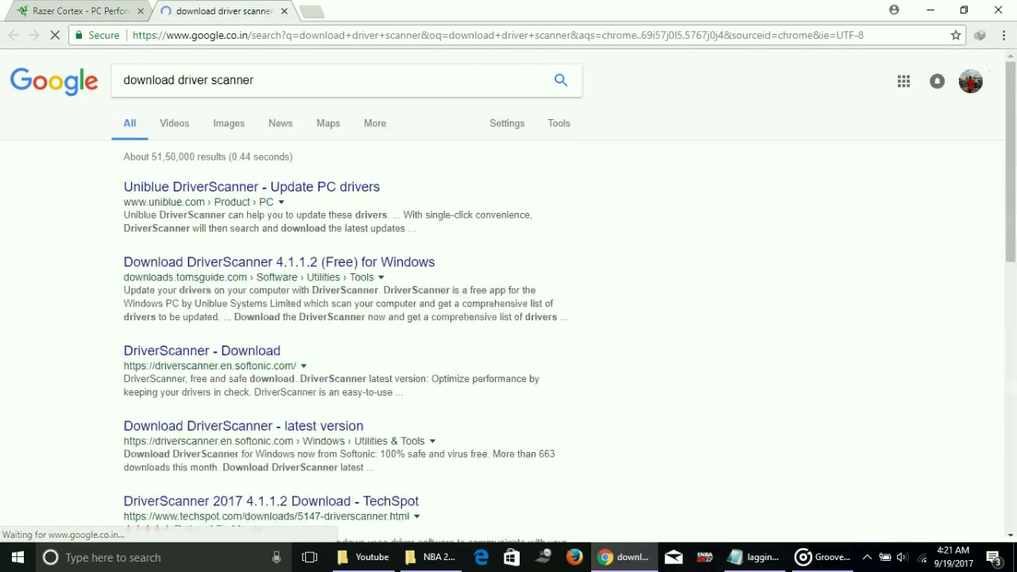
Revisit tip 6 in the lagging.txt notes, highlighting its whole line, and return to the Chrome search results
click(755, 557)
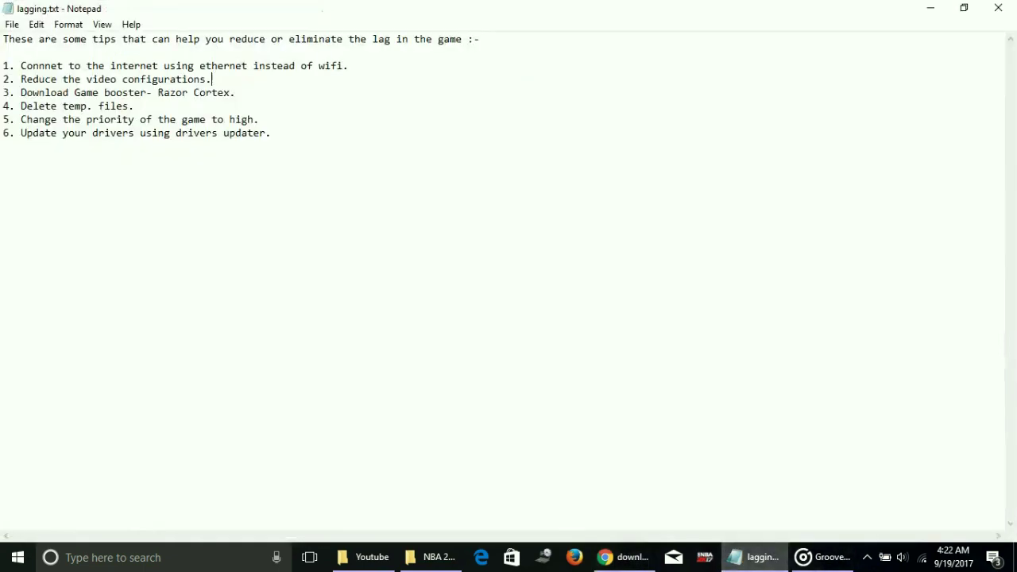
drag(271, 133, 2, 133)
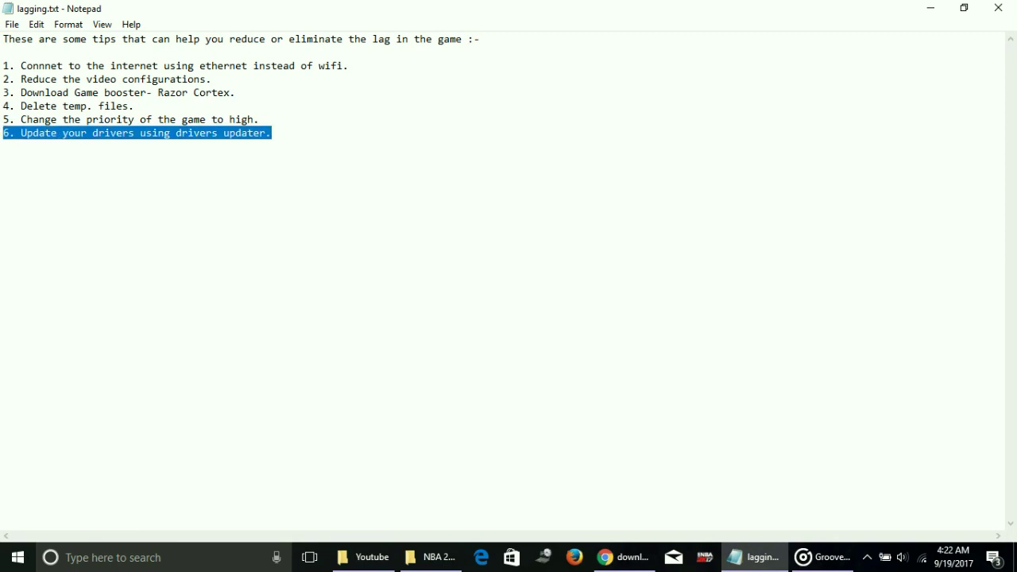
click(624, 557)
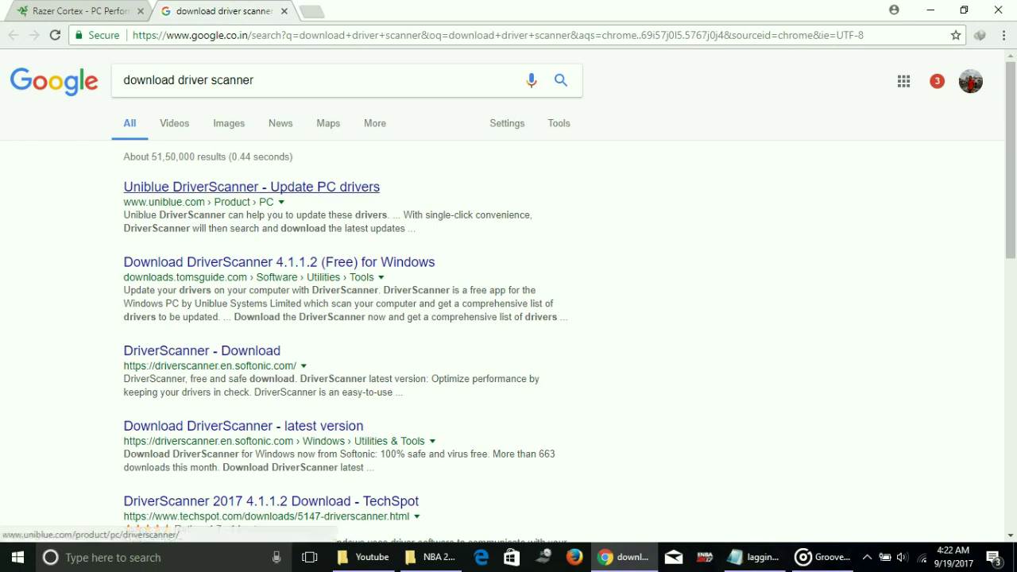
Look over the driver scanner search results, including the Uniblue DriverScanner entry, and close the browser window
right_click(256, 184)
key(Escape)
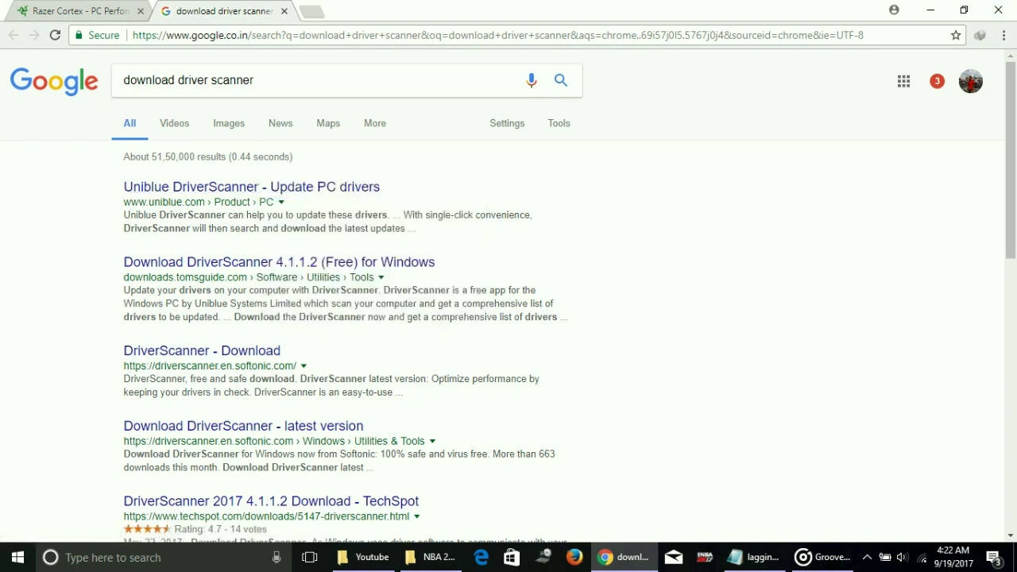
scroll(508, 296, down, 1)
scroll(508, 296, up, 1)
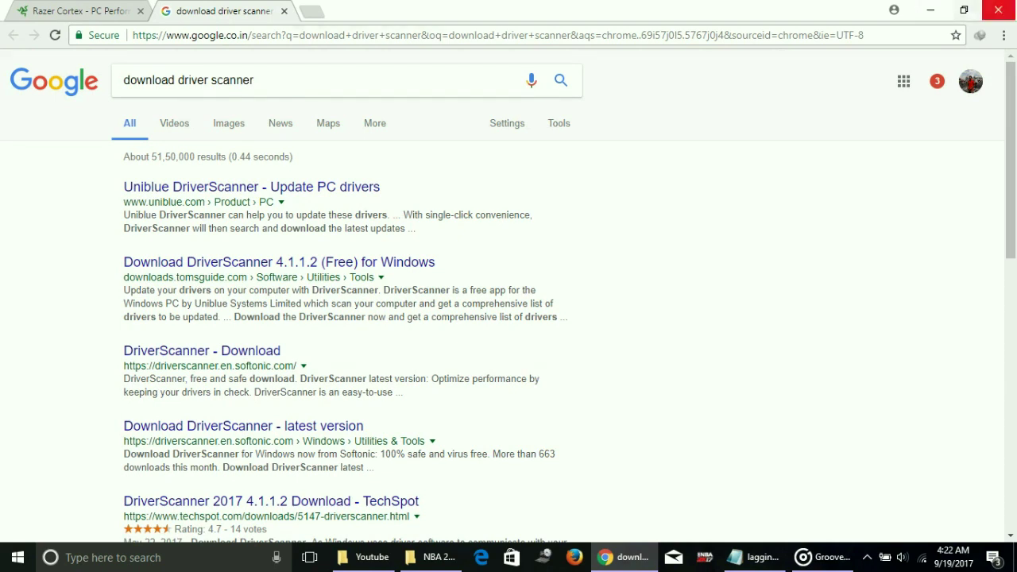
click(998, 10)
Highlight the text of the driver update tip in the lagging.txt notes and deselect it
click(11, 133)
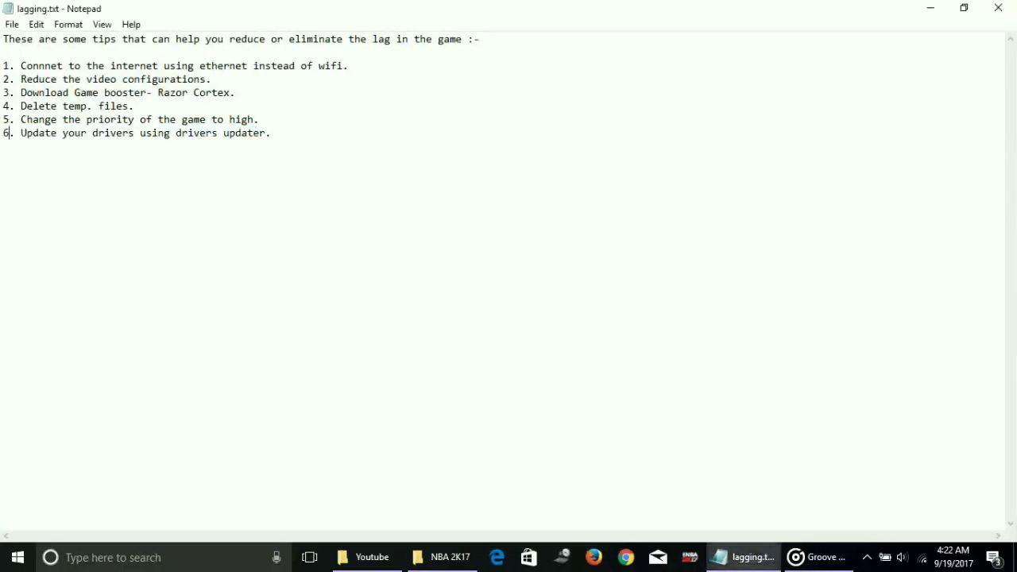
drag(13, 132, 271, 132)
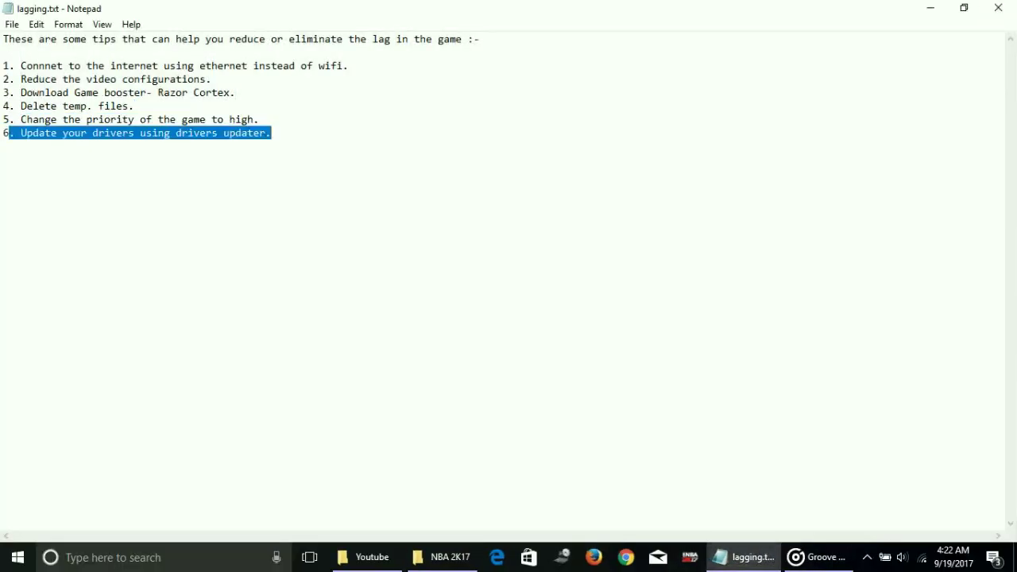
click(271, 133)
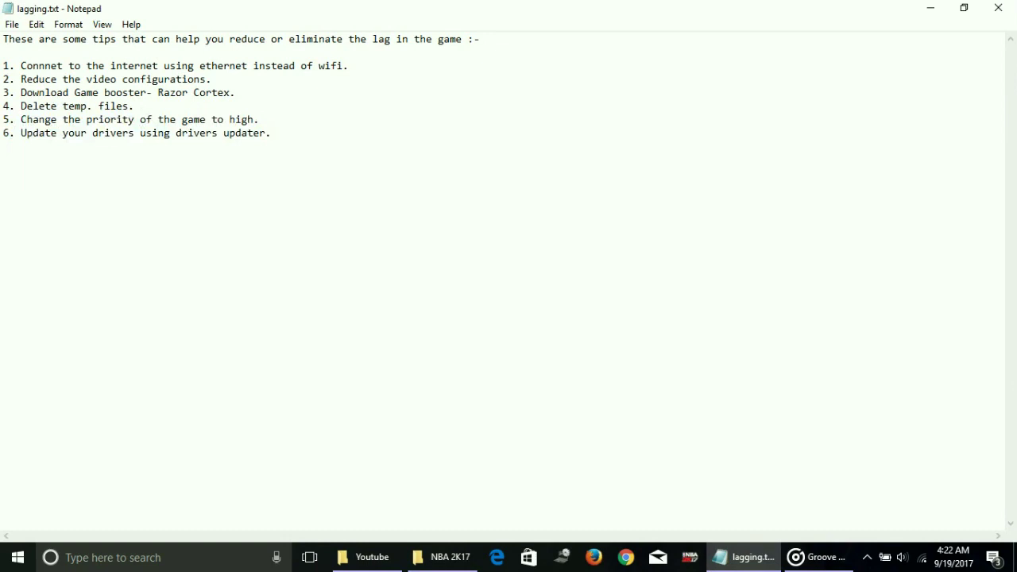